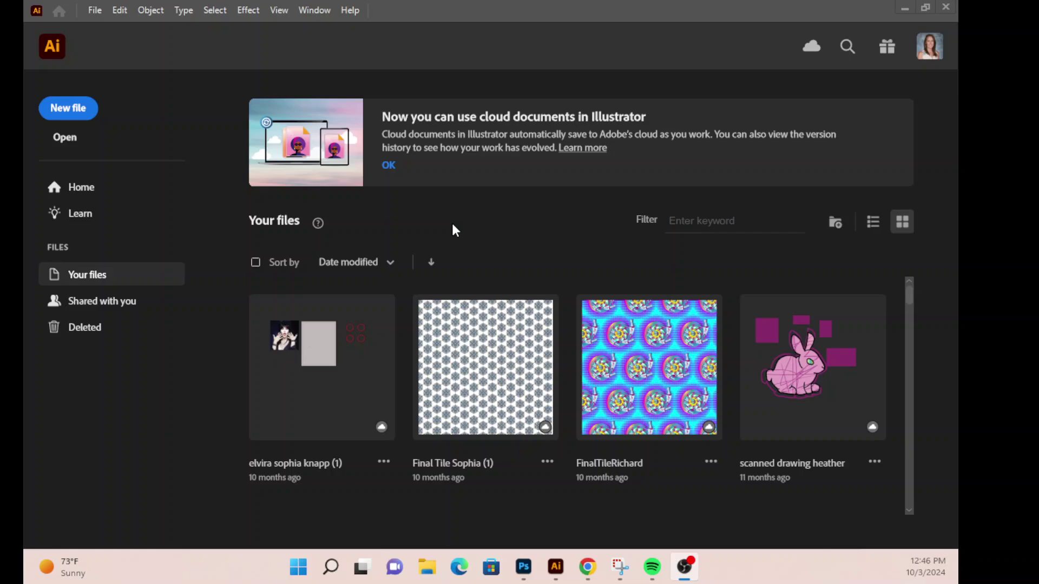
Step: Create a new 16 x 20 in portrait document in CMYK colour mode from the recent custom preset
{"action": "left_click", "coordinate": [94, 10]}
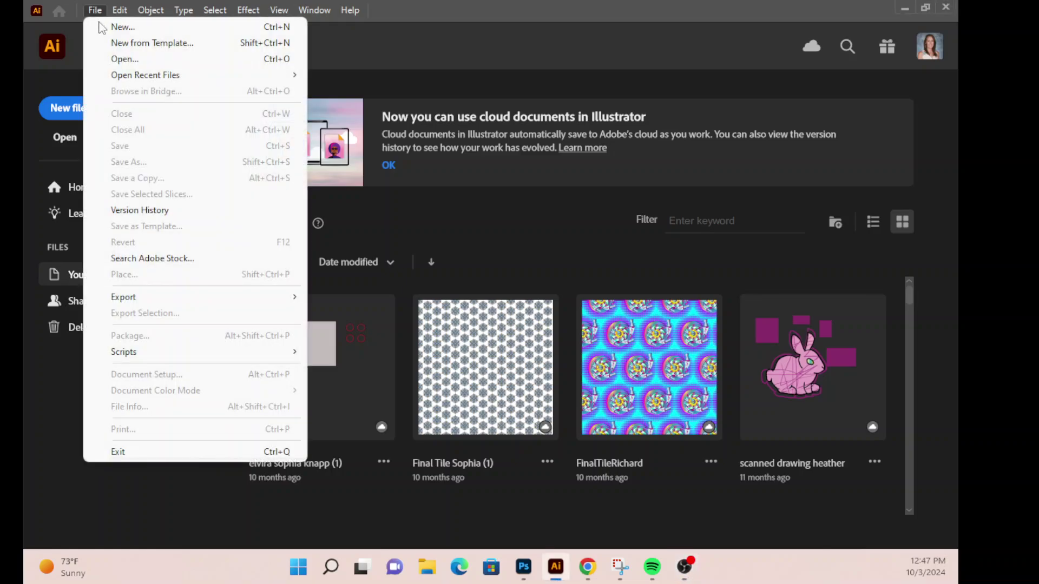
{"action": "left_click", "coordinate": [102, 25]}
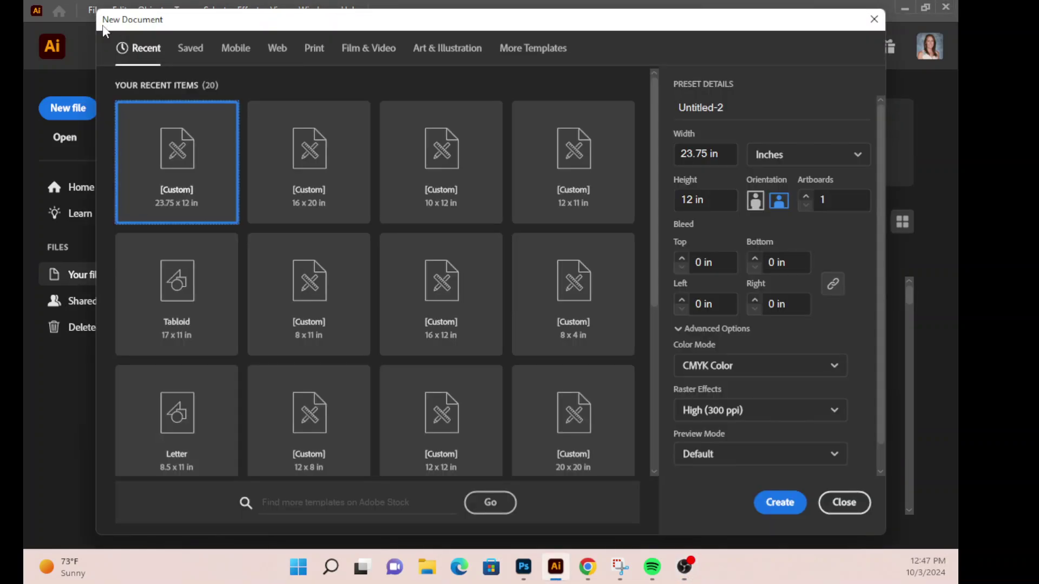
{"action": "left_click", "coordinate": [314, 168]}
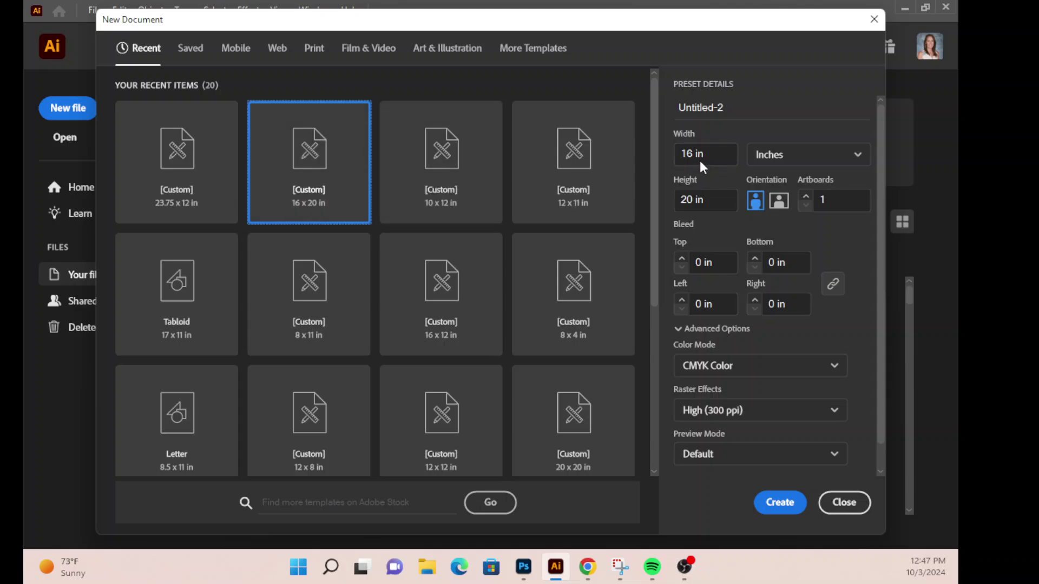
{"action": "left_click", "coordinate": [772, 504]}
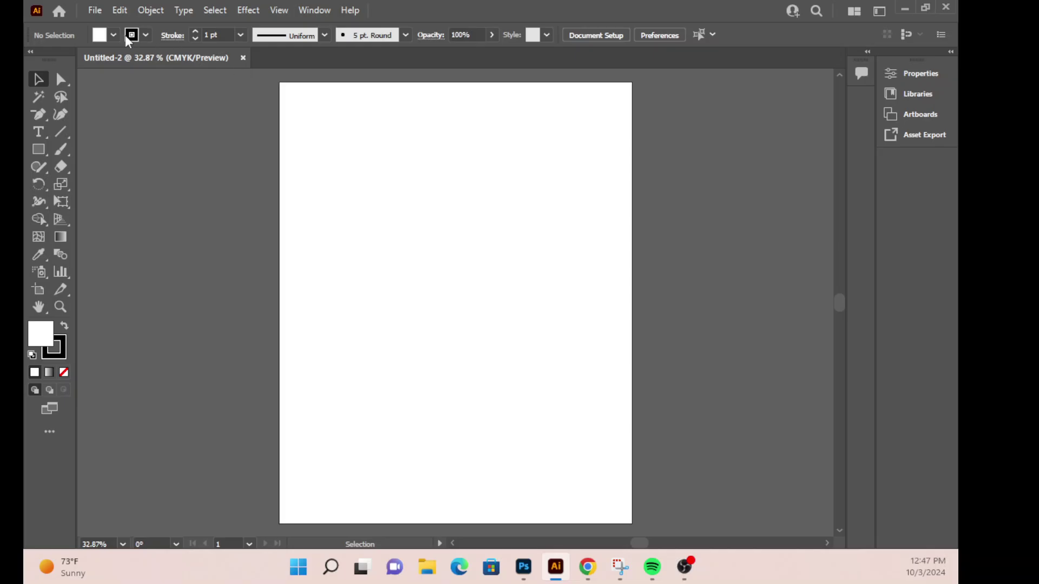
Step: Save the document locally as the Illustrator file "image trace" in the print shop > lessons folder on the H: drive
{"action": "left_click", "coordinate": [93, 11]}
{"action": "left_click", "coordinate": [139, 162]}
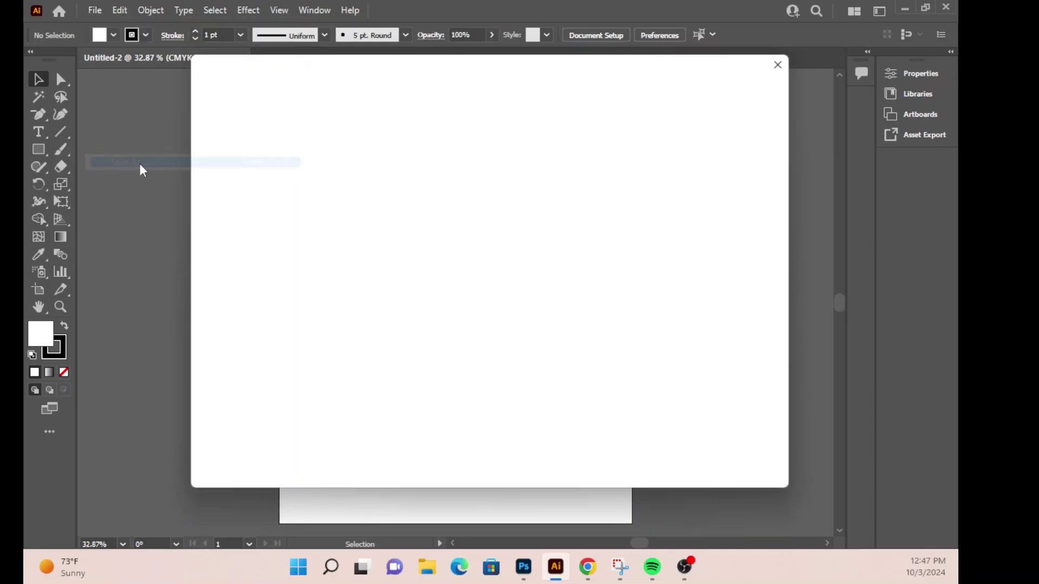
{"action": "left_click", "coordinate": [598, 425]}
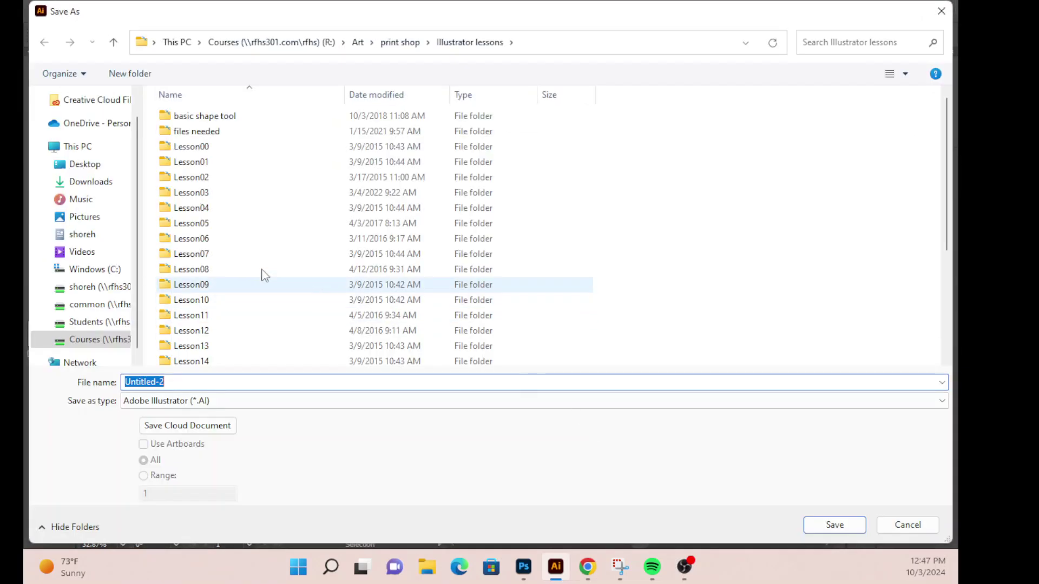
{"action": "left_click", "coordinate": [89, 289]}
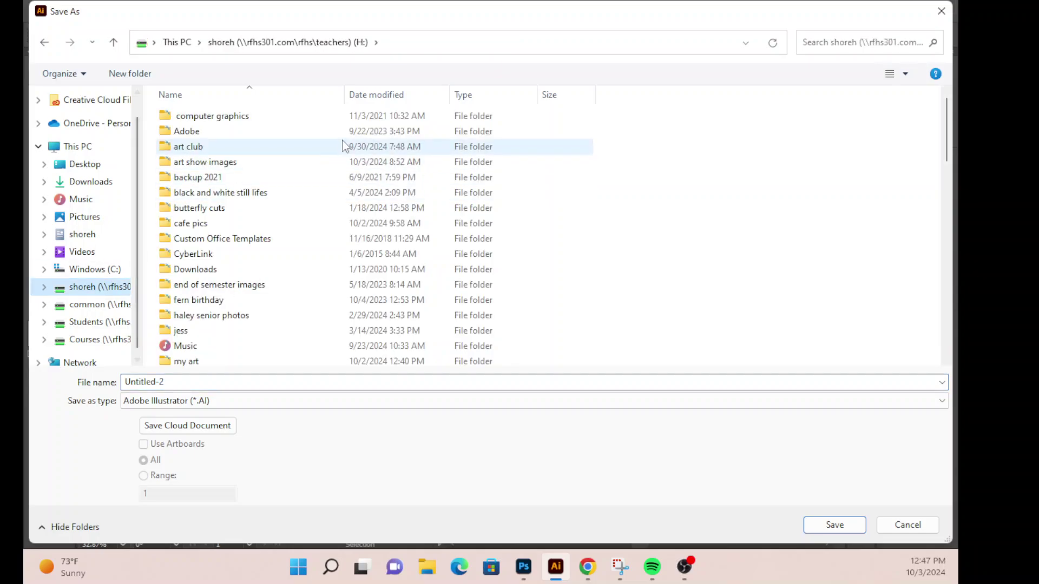
{"action": "scroll", "coordinate": [202, 303], "scroll_direction": "down", "scroll_amount": 6}
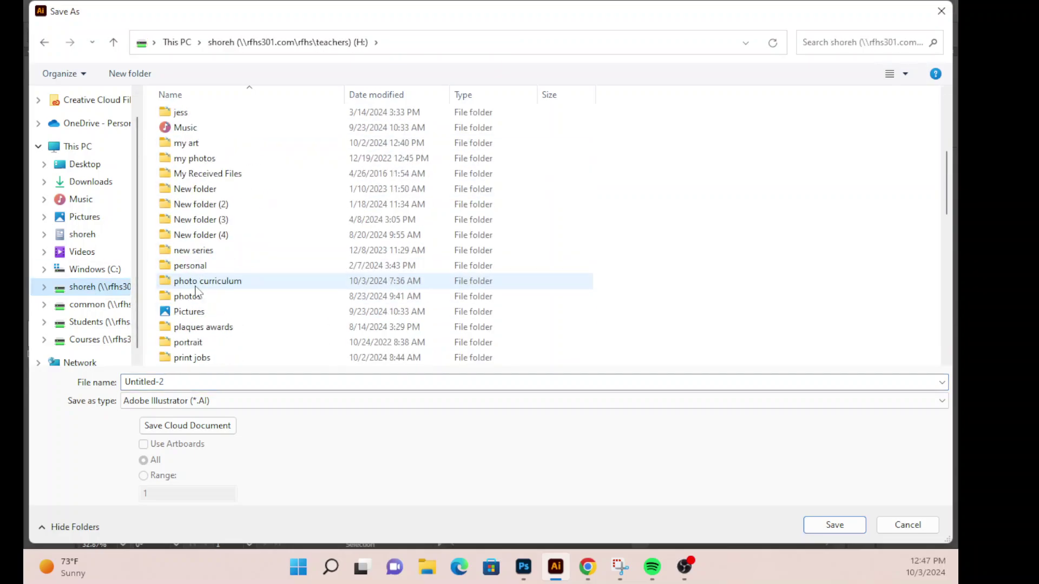
{"action": "double_click", "coordinate": [197, 327]}
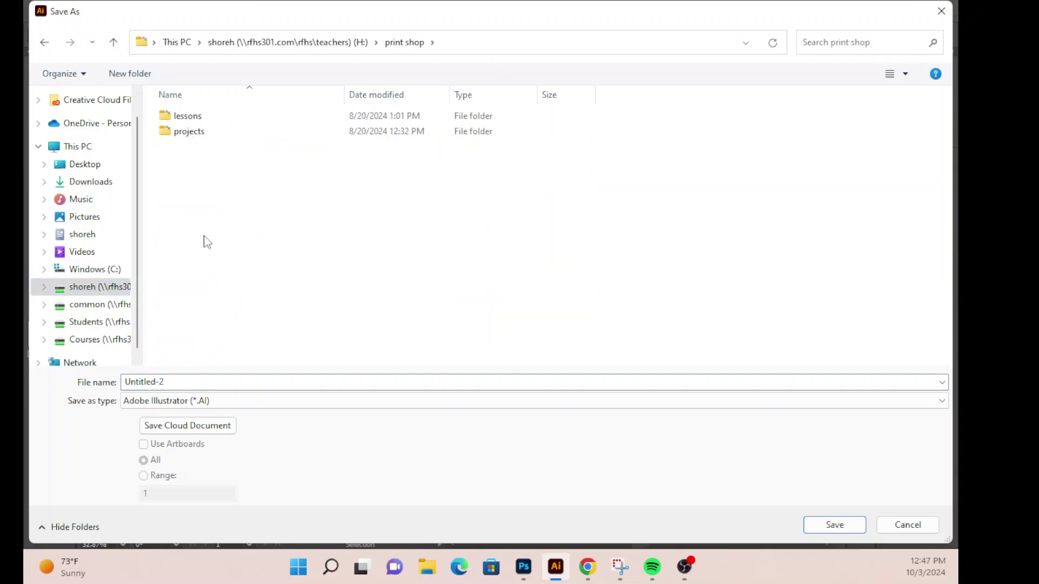
{"action": "double_click", "coordinate": [187, 116]}
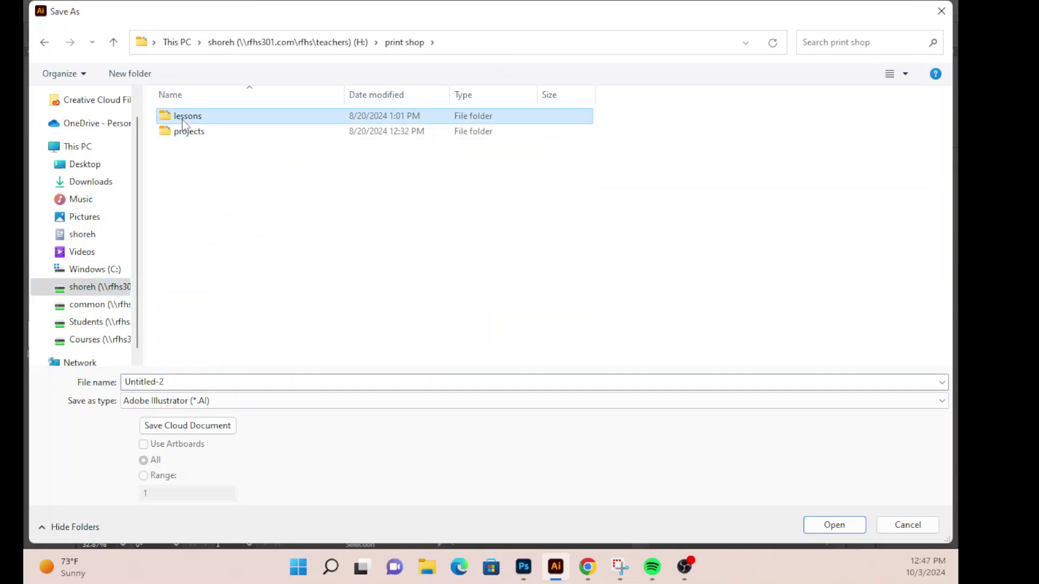
{"action": "left_click", "coordinate": [195, 381]}
{"action": "type", "text": "image trace"}
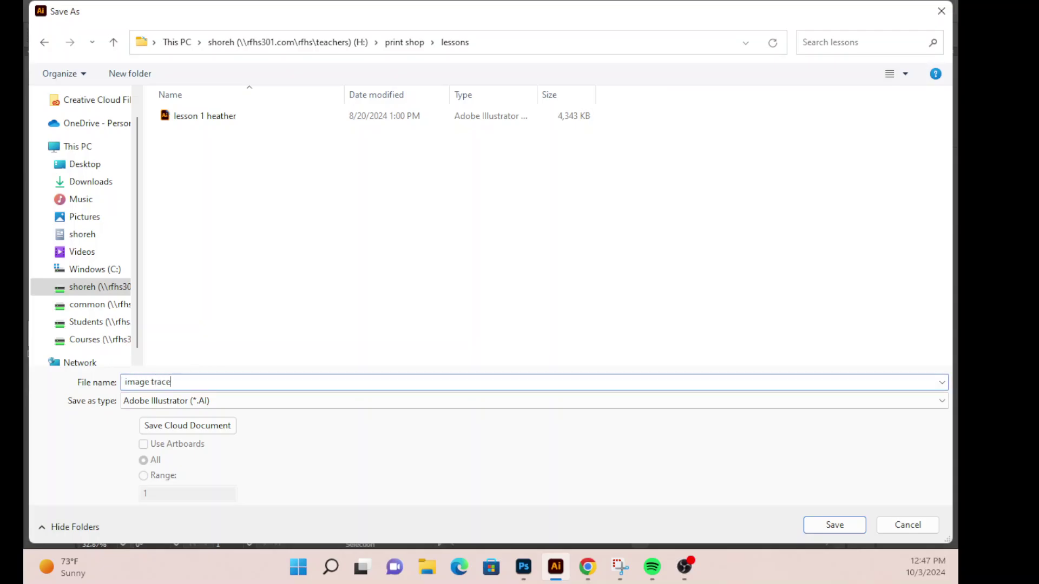
{"action": "key", "text": "Return"}
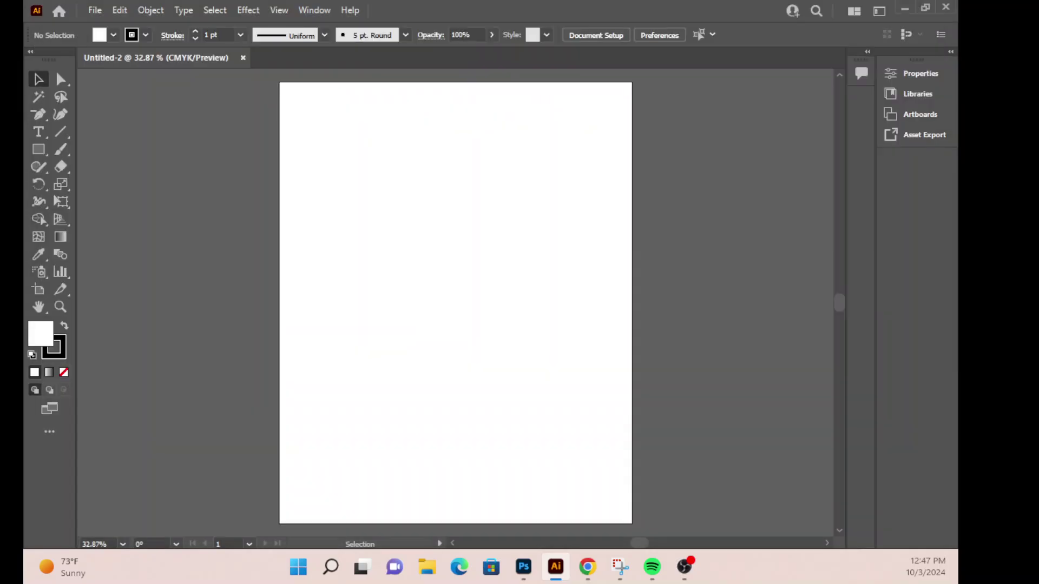
{"action": "key", "text": "Return"}
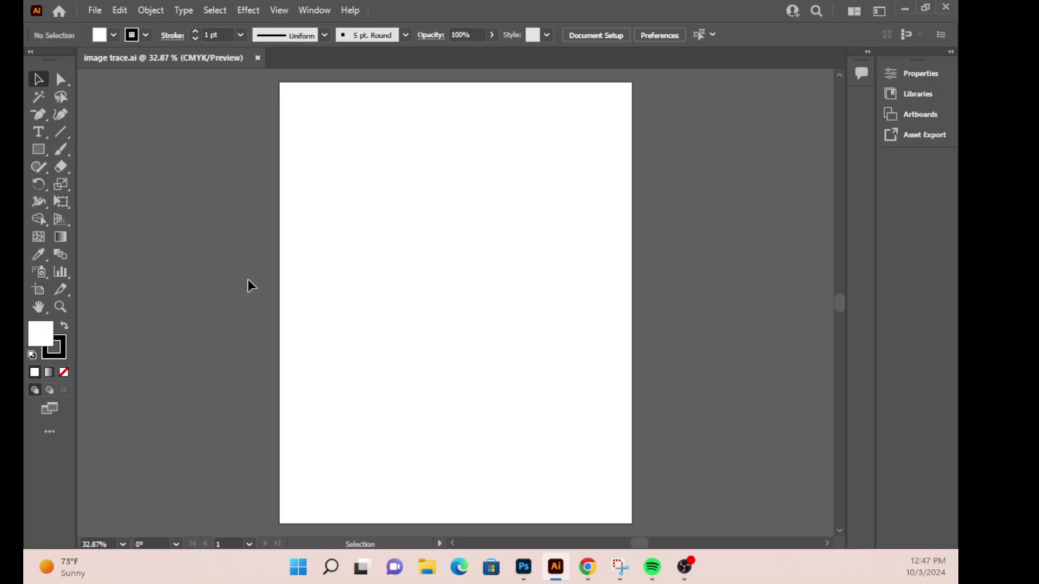
Step: Place the linked Photoshop file "image trace" from Courses (R:) > Art > print shop > Illustrator lessons onto the artboard
{"action": "left_click", "coordinate": [98, 11]}
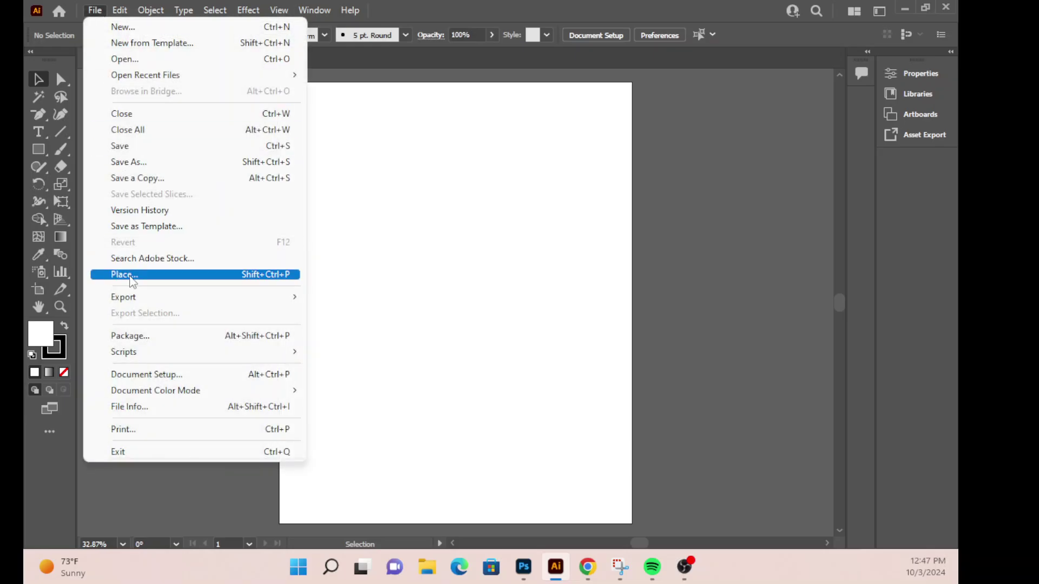
{"action": "left_click", "coordinate": [102, 274]}
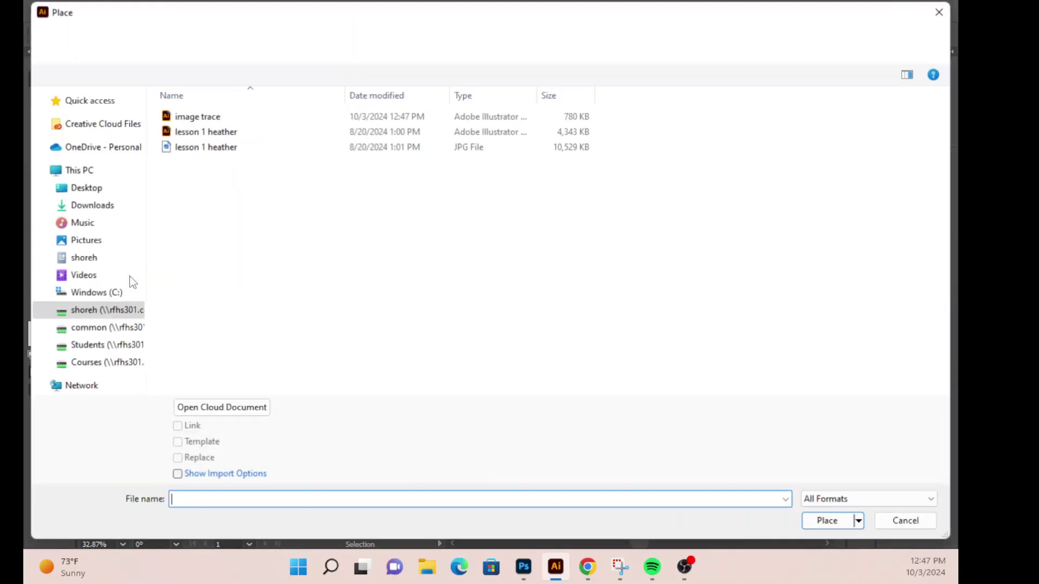
{"action": "left_click", "coordinate": [106, 364]}
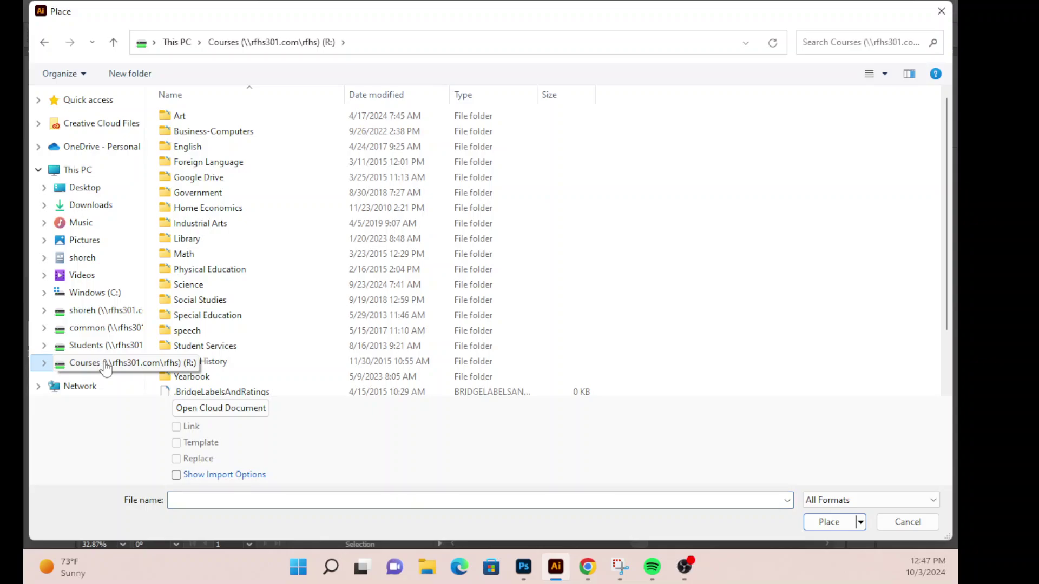
{"action": "double_click", "coordinate": [184, 118]}
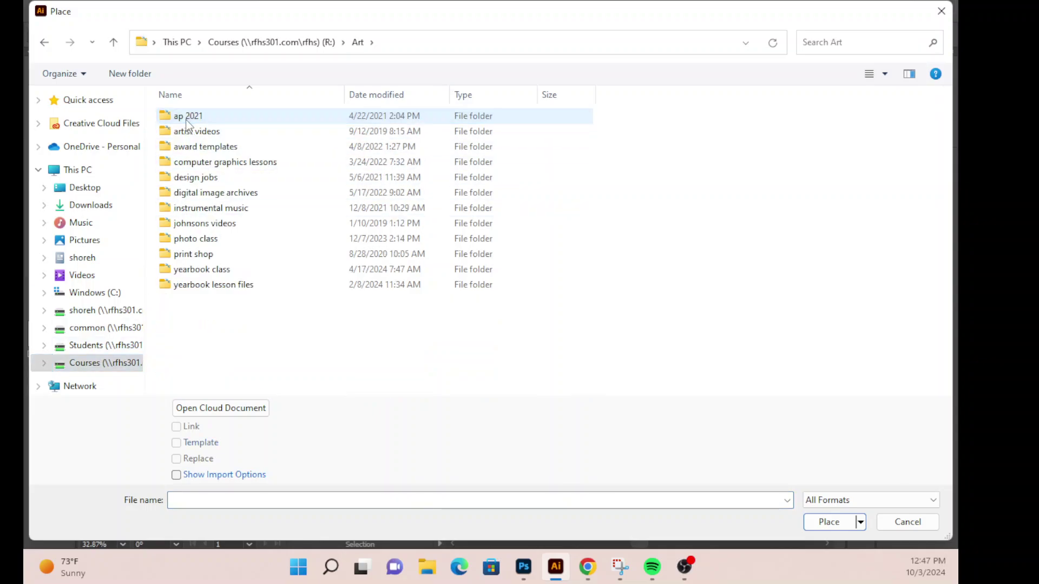
{"action": "double_click", "coordinate": [203, 256]}
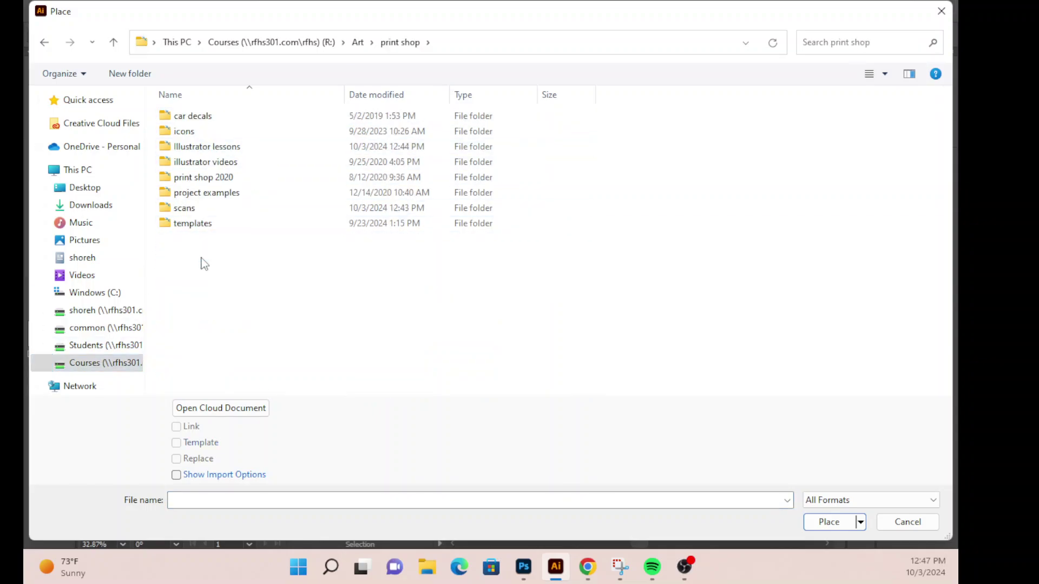
{"action": "double_click", "coordinate": [219, 152]}
{"action": "scroll", "coordinate": [228, 228], "scroll_direction": "down", "scroll_amount": 3}
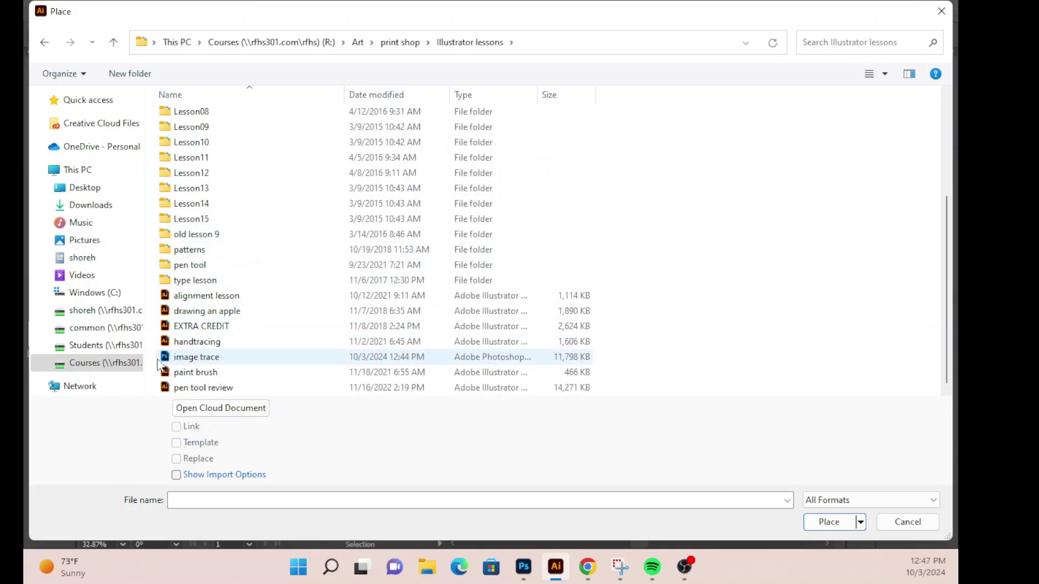
{"action": "left_click", "coordinate": [220, 362]}
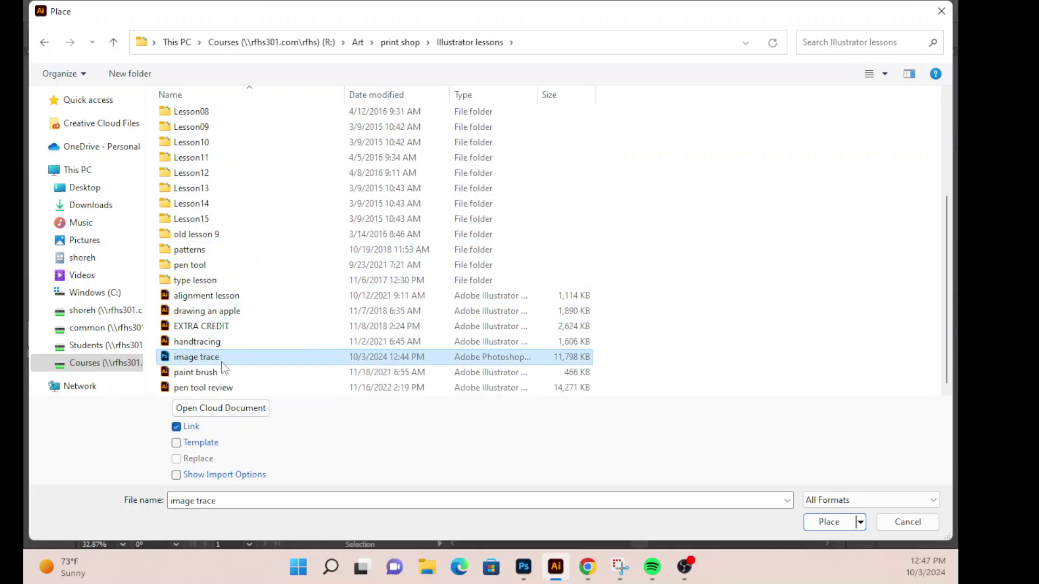
{"action": "left_click", "coordinate": [829, 523]}
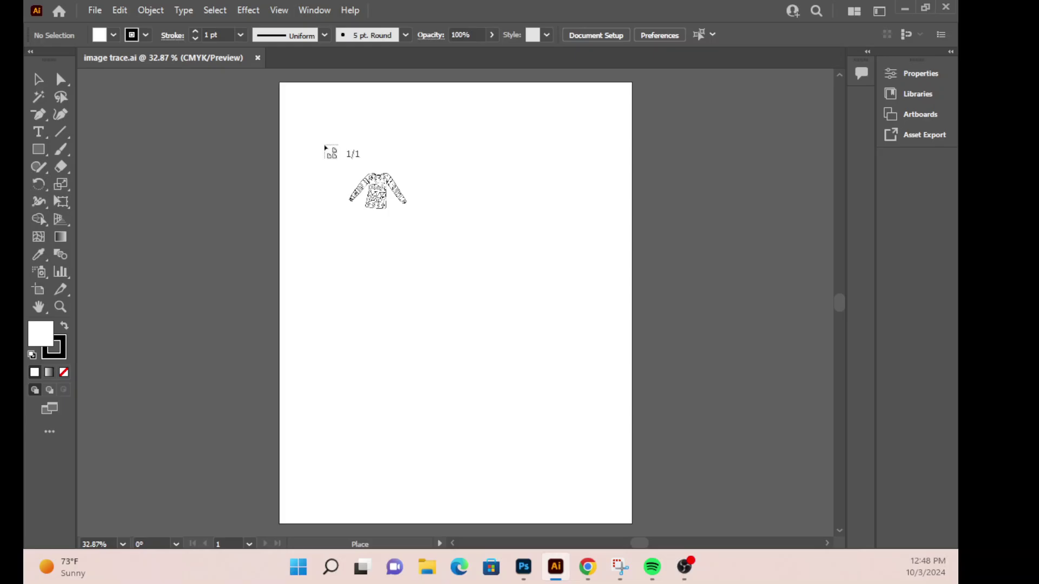
{"action": "left_click", "coordinate": [324, 145]}
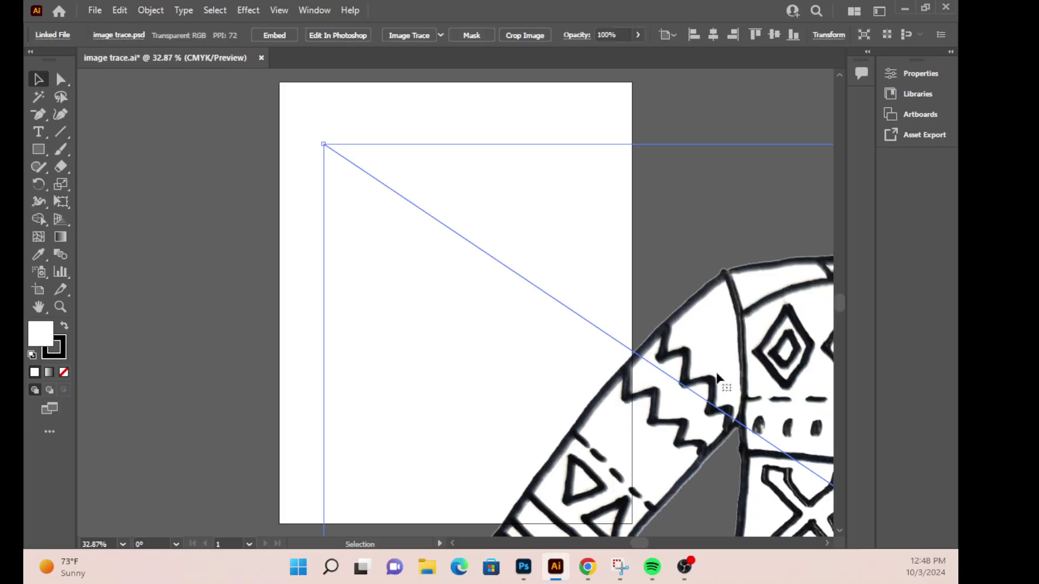
Step: Scale the placed sweater drawing down to fit within the artboard's width and centre it horizontally
{"action": "left_click_drag", "start_coordinate": [728, 383], "coordinate": [583, 333]}
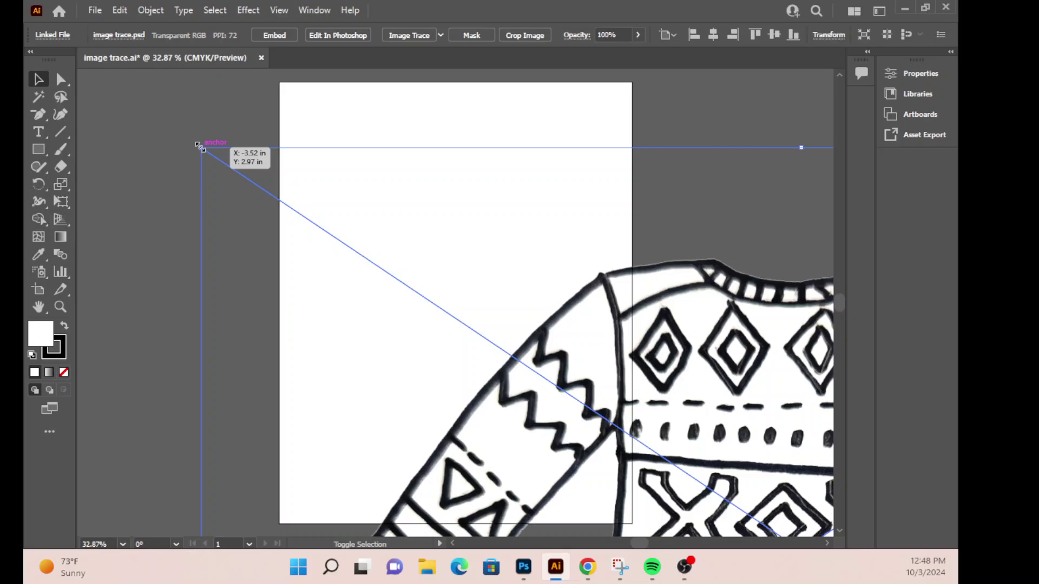
{"action": "left_click_drag", "start_coordinate": [199, 146], "coordinate": [565, 430]}
{"action": "left_click_drag", "start_coordinate": [745, 497], "coordinate": [385, 202]}
{"action": "left_click_drag", "start_coordinate": [203, 134], "coordinate": [253, 135]}
{"action": "left_click_drag", "start_coordinate": [372, 239], "coordinate": [418, 239]}
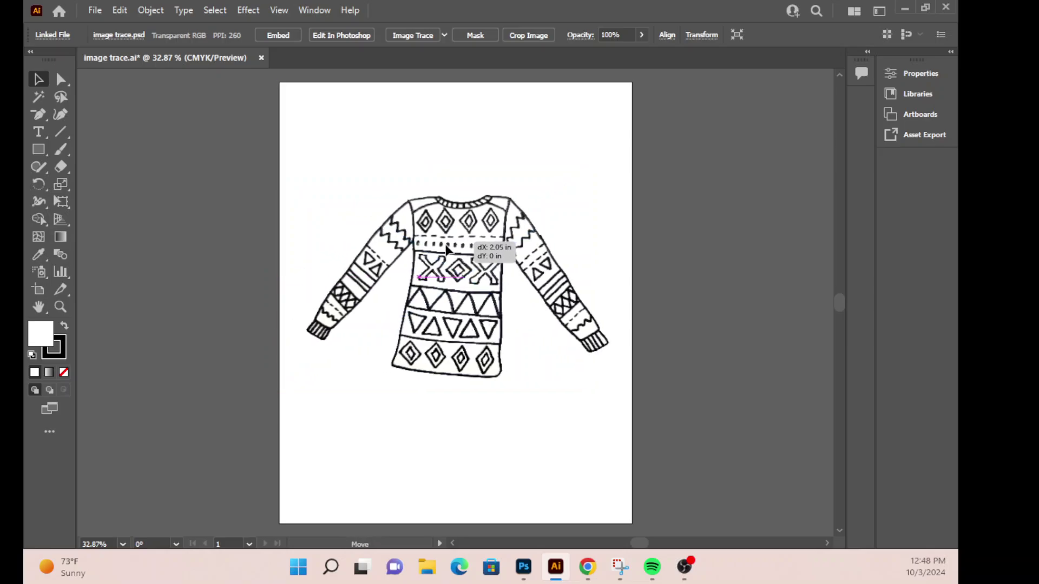
{"action": "left_click", "coordinate": [701, 237]}
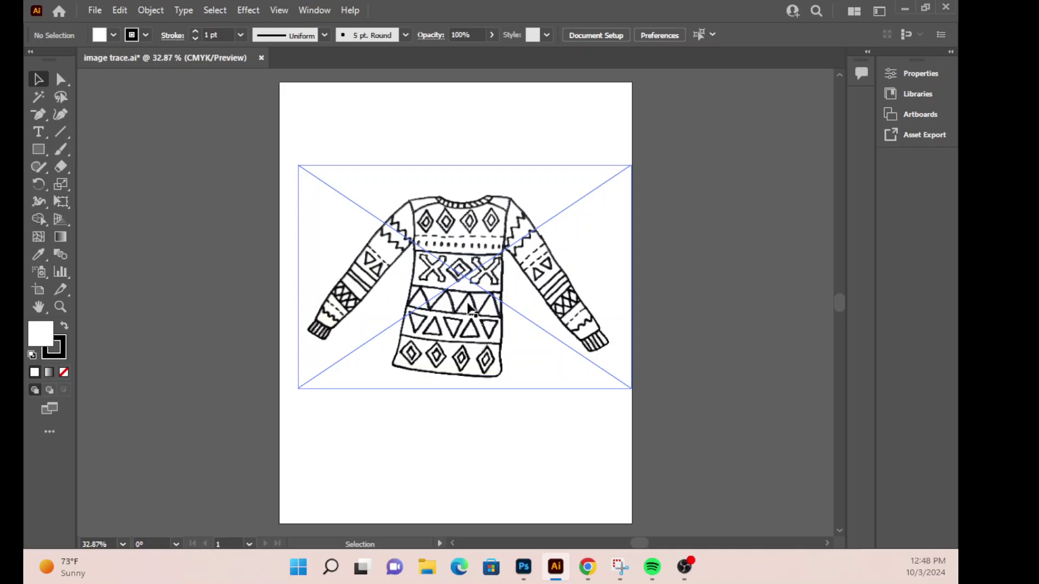
{"action": "left_click_drag", "start_coordinate": [473, 300], "coordinate": [463, 299]}
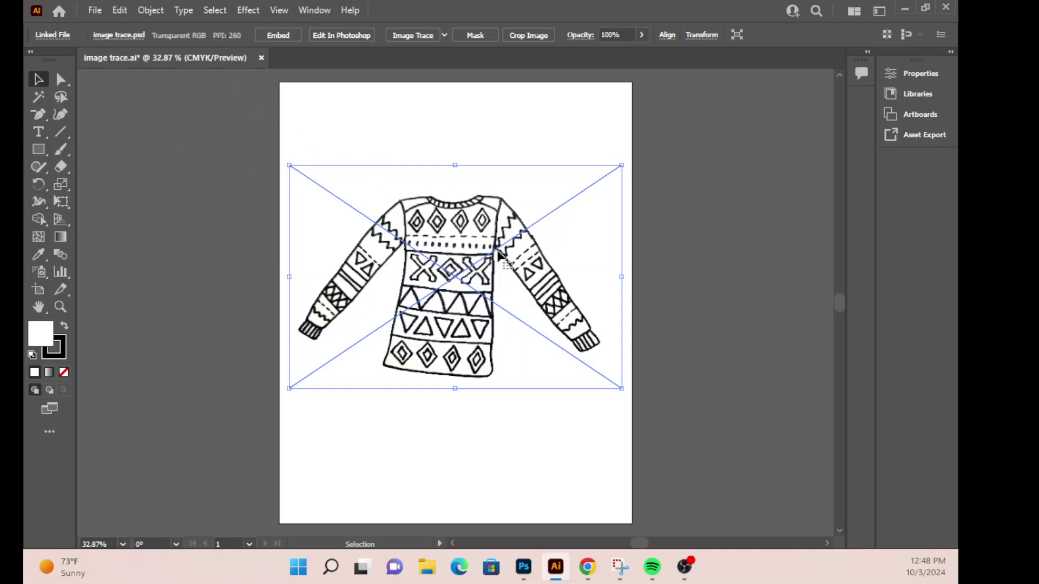
Step: Trace the sweater image with Image Trace's Make and Expand option, accepting the large-image tracing
{"action": "left_click", "coordinate": [145, 12]}
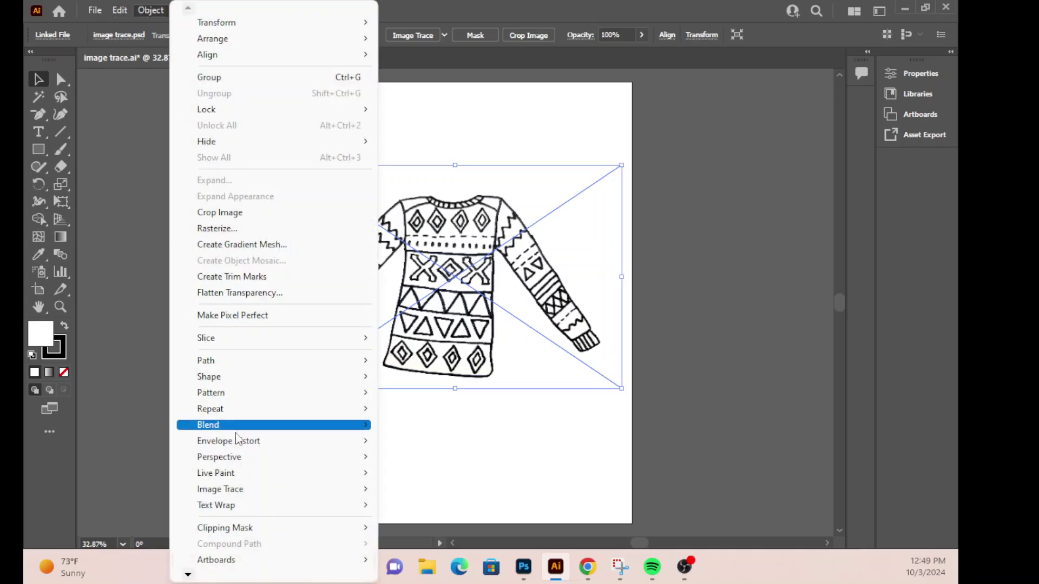
{"action": "mouse_move", "coordinate": [250, 490]}
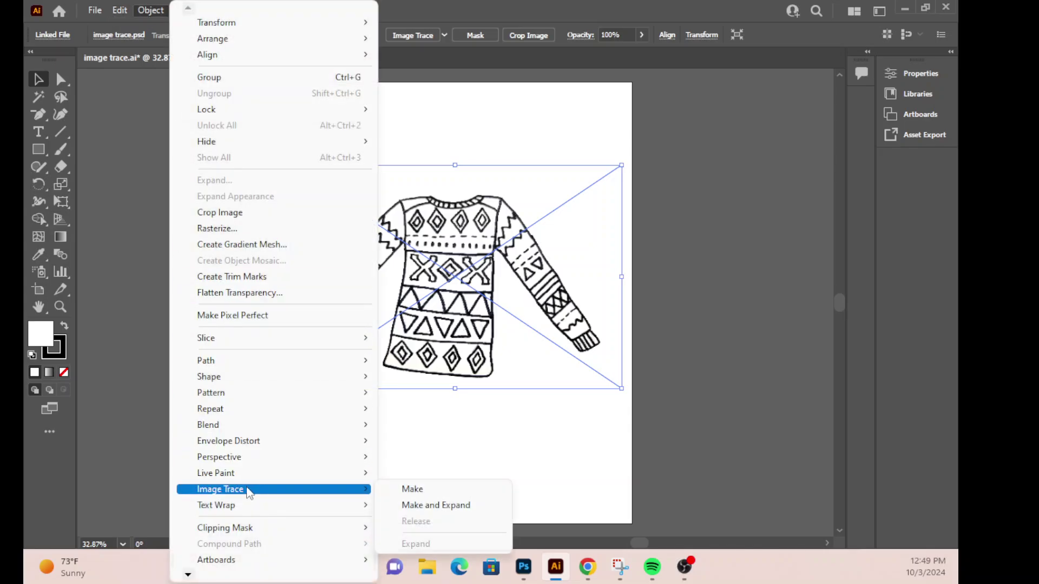
{"action": "left_click", "coordinate": [456, 511]}
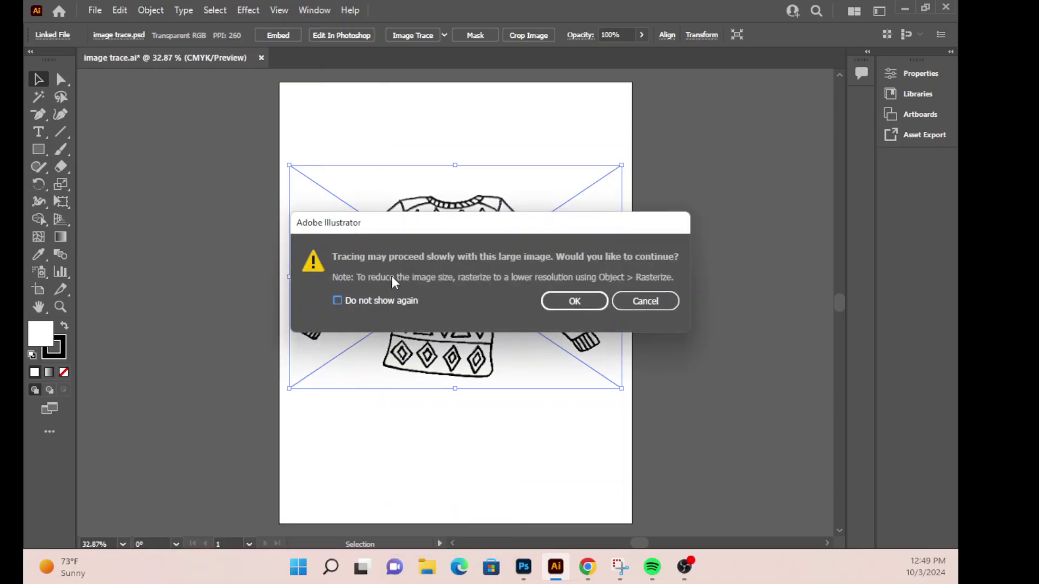
{"action": "left_click_drag", "start_coordinate": [411, 227], "coordinate": [362, 187]}
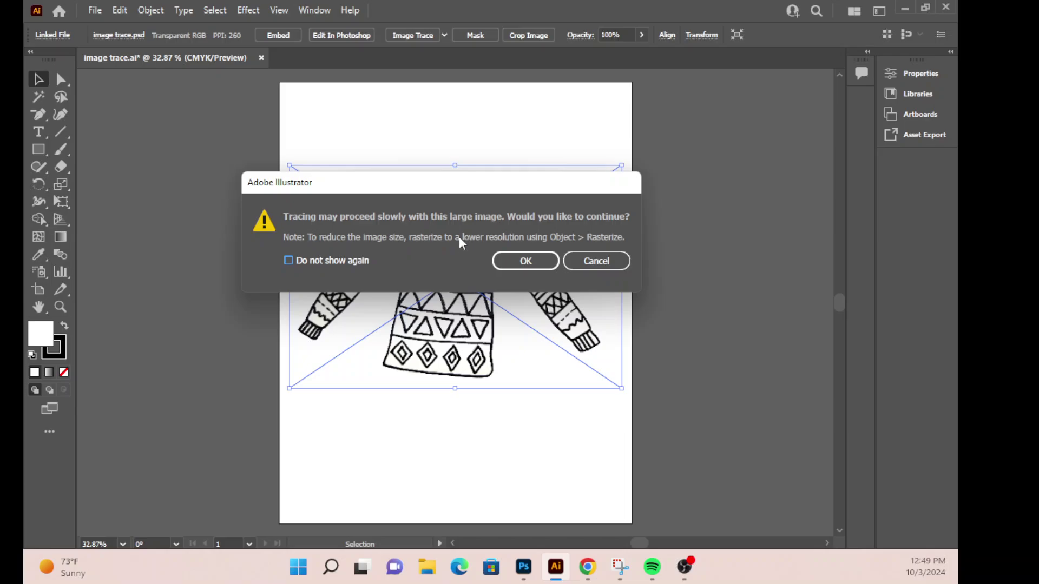
{"action": "left_click", "coordinate": [526, 266]}
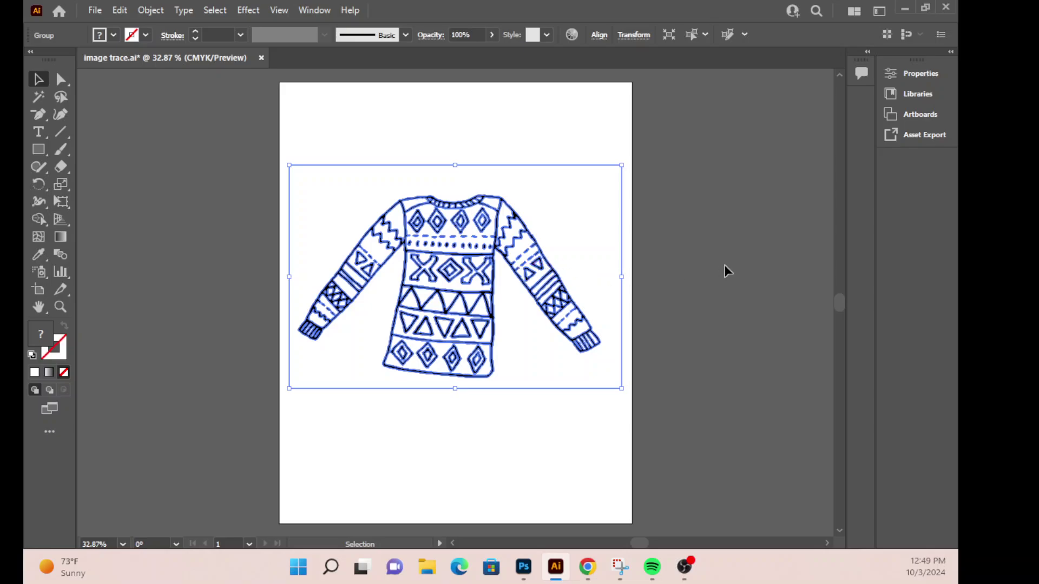
Step: Move the traced sweater completely off the artboard to its left side and ungroup it
{"action": "mouse_move", "coordinate": [496, 293]}
{"action": "left_mouse_down"}
{"action": "mouse_move", "coordinate": [233, 296]}
{"action": "mouse_move", "coordinate": [275, 296]}
{"action": "left_mouse_up"}
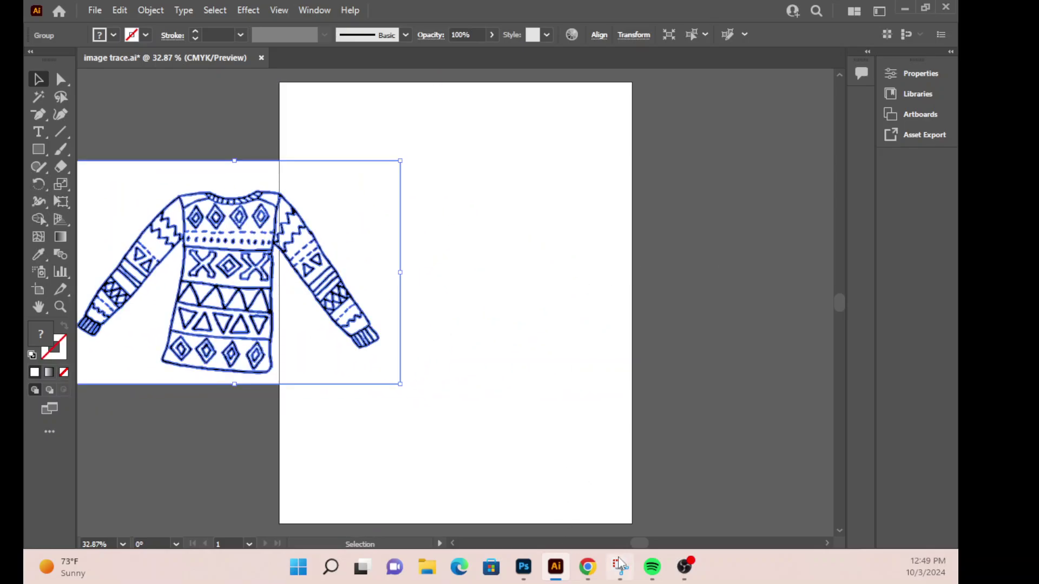
{"action": "left_click_drag", "start_coordinate": [641, 543], "coordinate": [630, 549]}
{"action": "left_click_drag", "start_coordinate": [422, 296], "coordinate": [289, 299]}
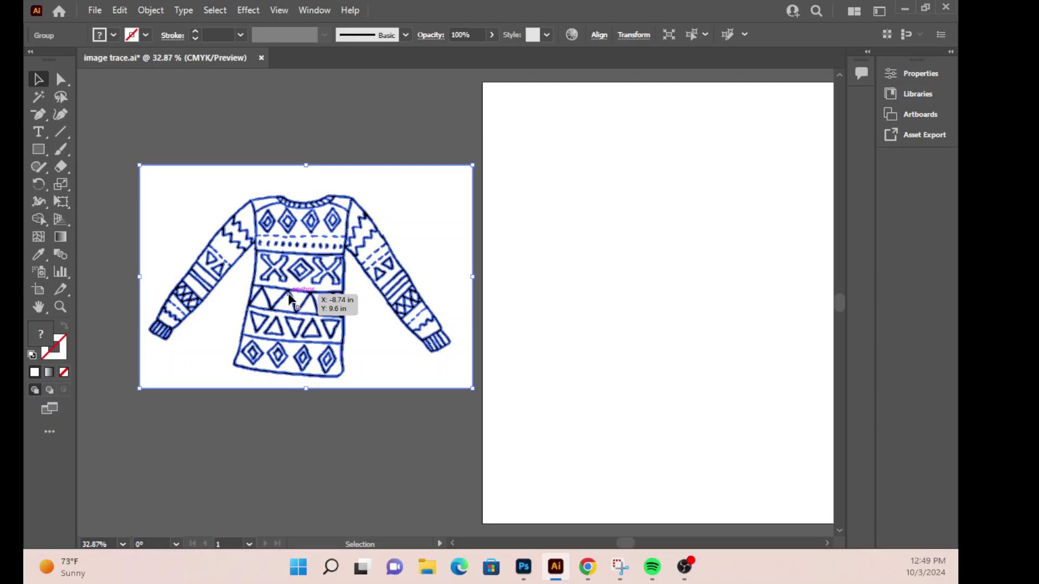
{"action": "right_click", "coordinate": [290, 299]}
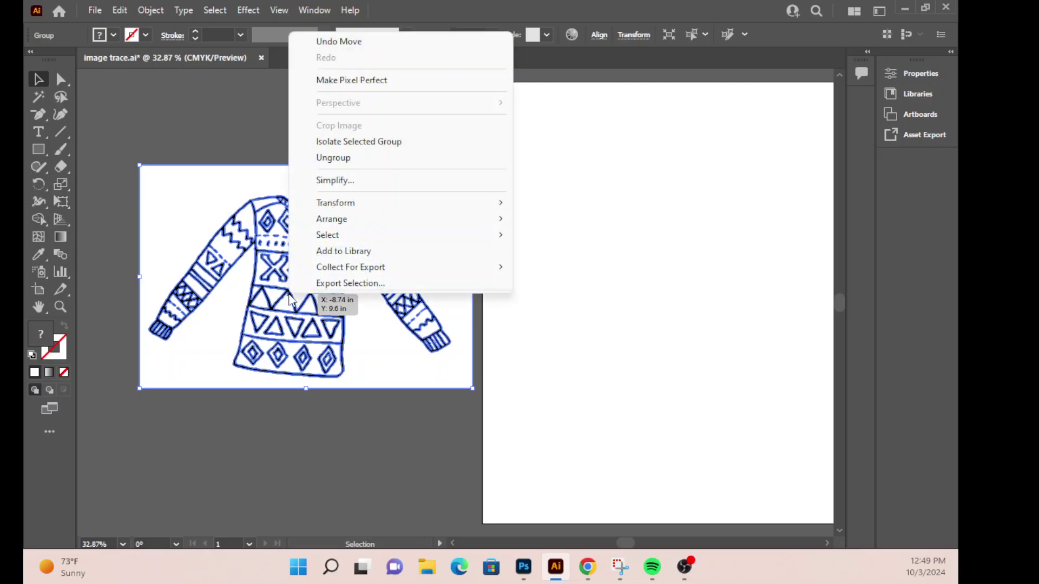
{"action": "left_click", "coordinate": [334, 158]}
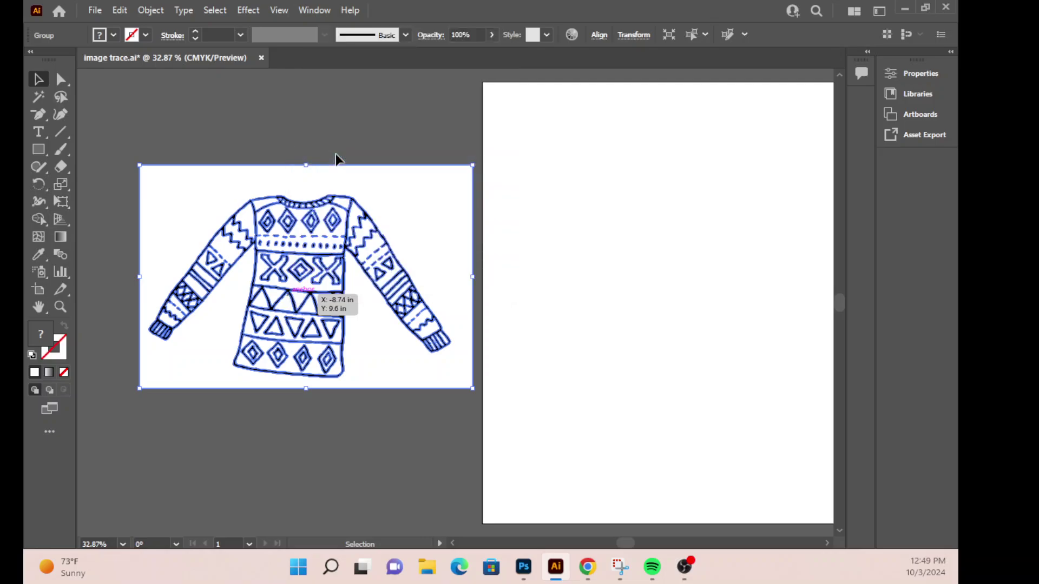
Step: Delete the white background shape surrounding the traced sweater, keeping the sweater artwork
{"action": "left_click", "coordinate": [383, 459]}
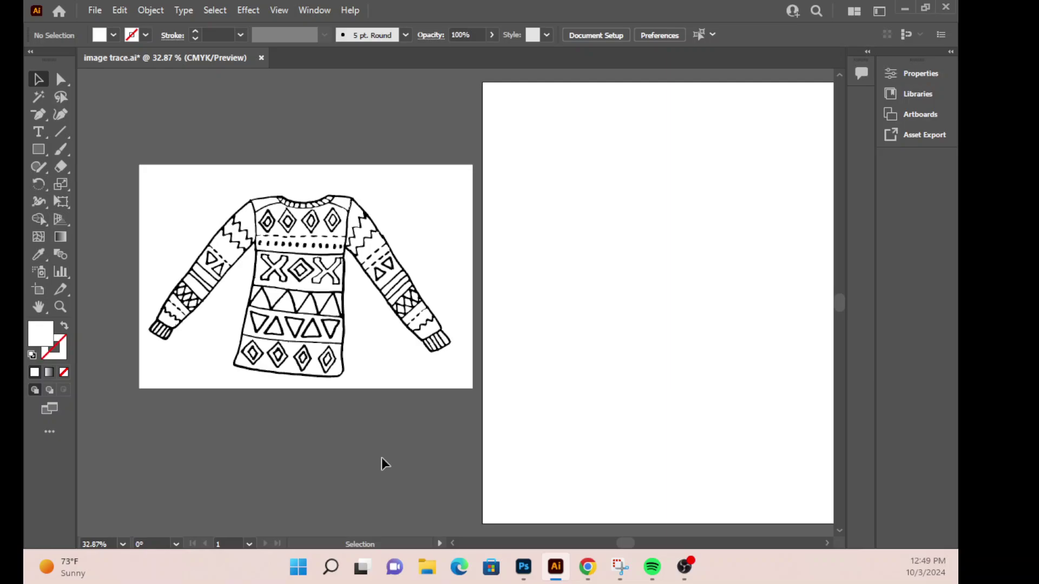
{"action": "left_click", "coordinate": [392, 364]}
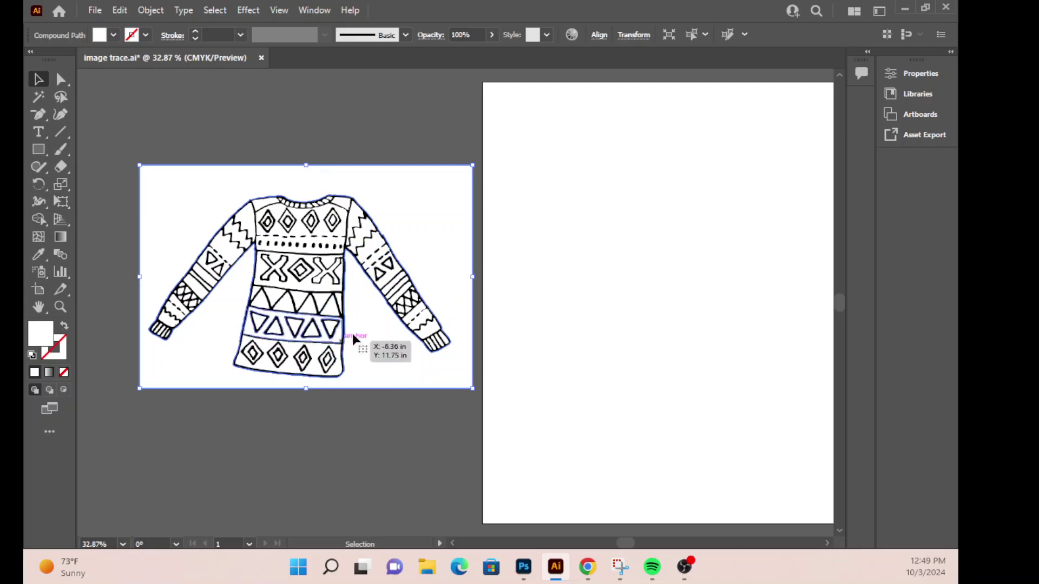
{"action": "key", "text": "Delete"}
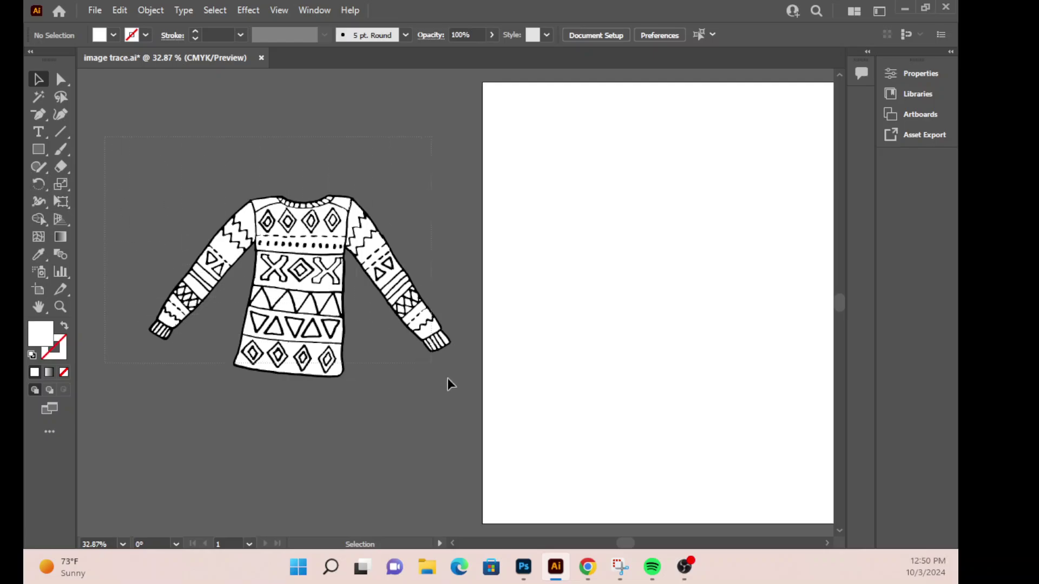
Step: Select all the sweater pieces together, move them onto the middle of the artboard and deselect them
{"action": "left_click_drag", "start_coordinate": [488, 455], "coordinate": [487, 454]}
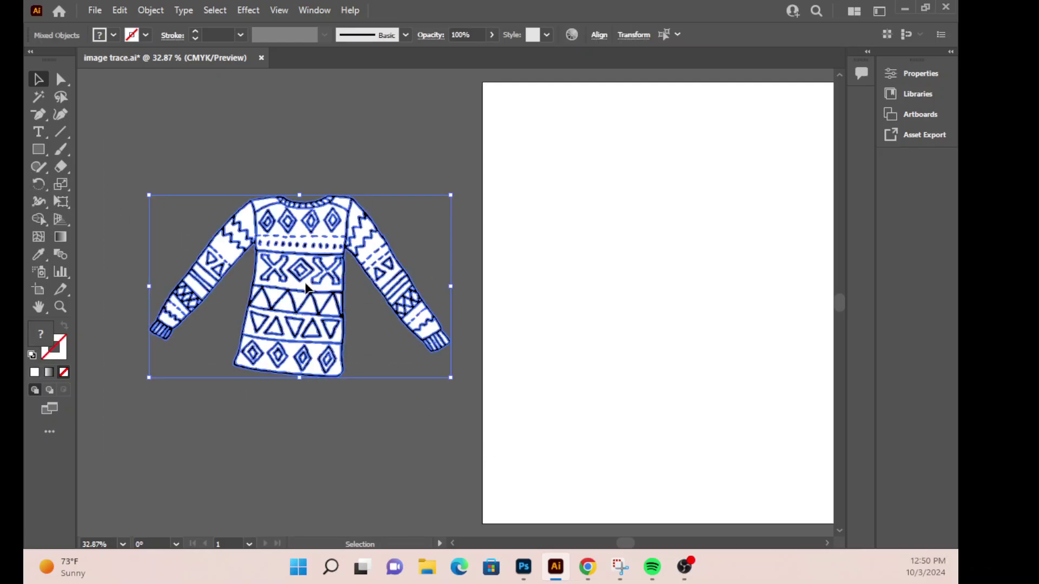
{"action": "left_click_drag", "start_coordinate": [306, 288], "coordinate": [680, 290]}
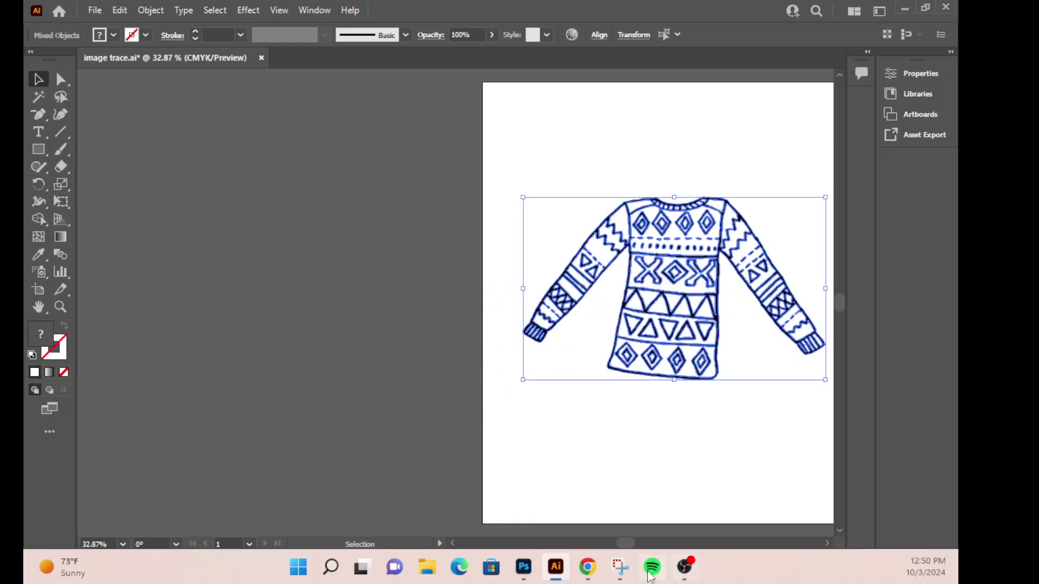
{"action": "left_click_drag", "start_coordinate": [622, 546], "coordinate": [630, 545]}
{"action": "left_click_drag", "start_coordinate": [591, 297], "coordinate": [589, 298]}
{"action": "left_click", "coordinate": [545, 447]}
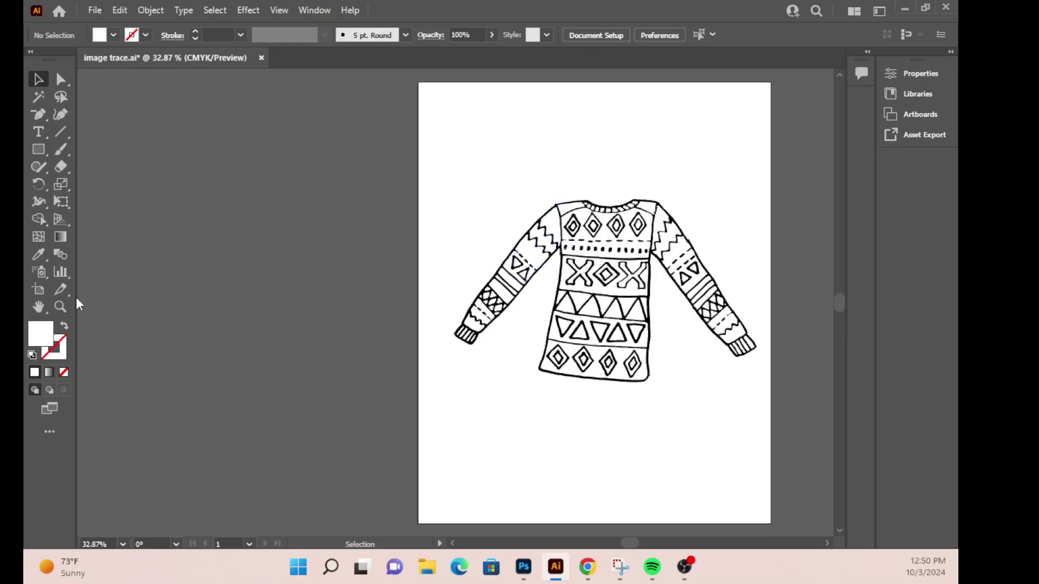
Step: Select the compound path that forms the sweater's connected black outline, working at 100% zoom
{"action": "left_click", "coordinate": [61, 307]}
{"action": "left_click", "coordinate": [630, 378]}
{"action": "left_click", "coordinate": [494, 287]}
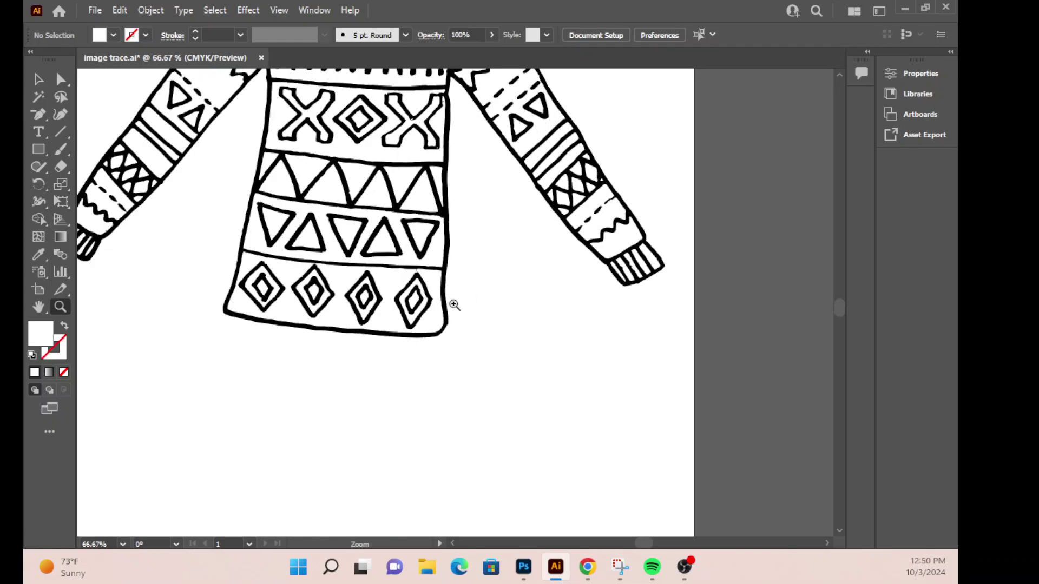
{"action": "left_click", "coordinate": [452, 302]}
{"action": "left_click", "coordinate": [38, 79]}
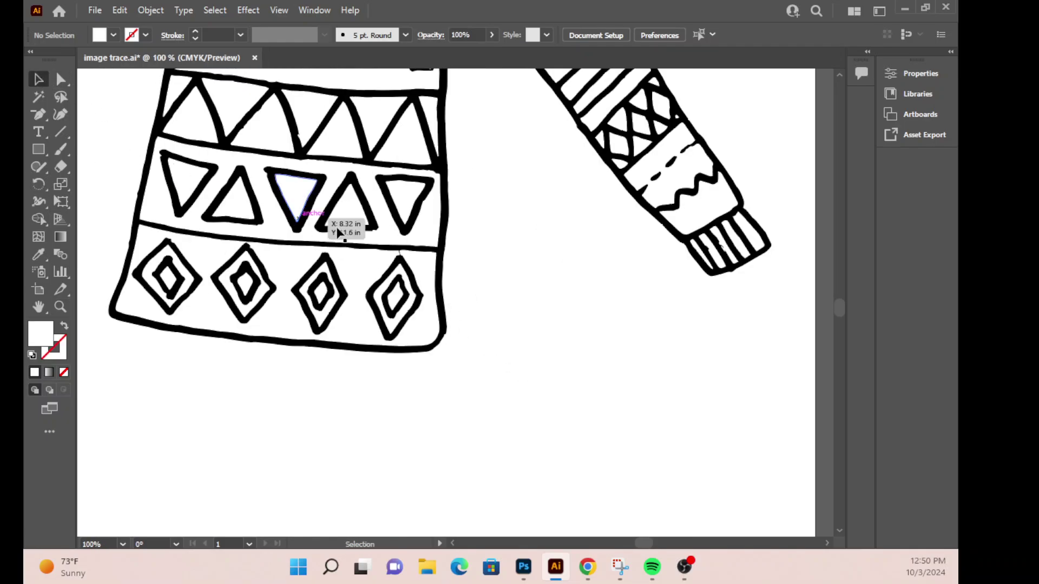
{"action": "left_click", "coordinate": [441, 252]}
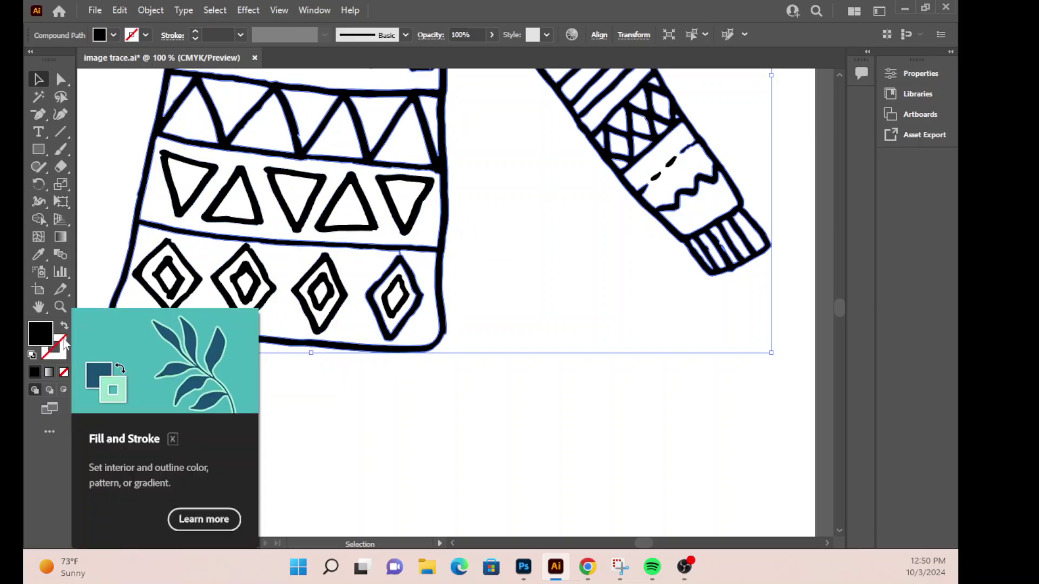
Step: Try to recolour the selected sweater outline with a red fill, CC3333, using the Color Picker
{"action": "double_click", "coordinate": [43, 339]}
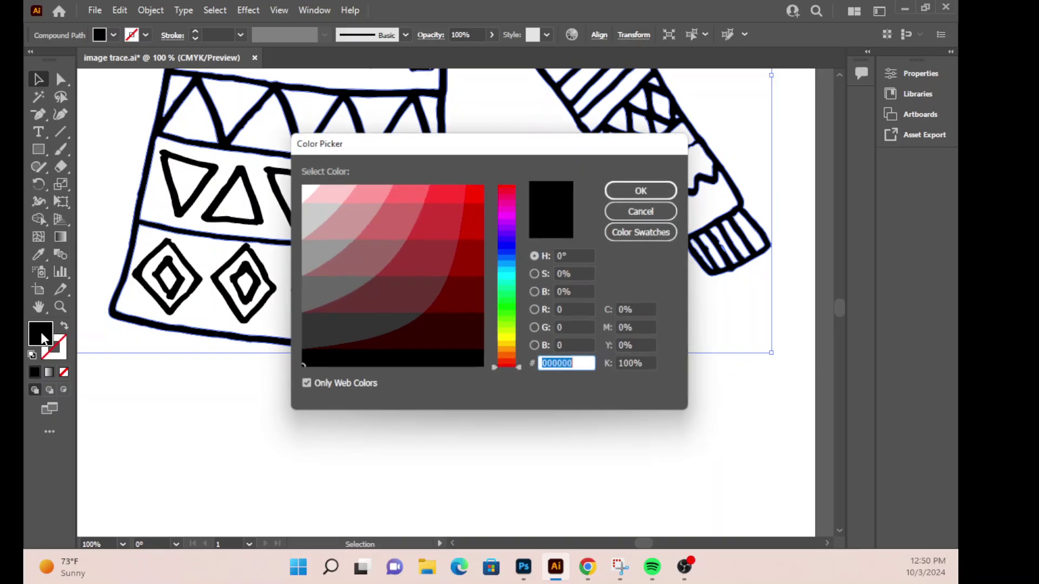
{"action": "left_click", "coordinate": [438, 262]}
{"action": "left_click", "coordinate": [452, 224]}
{"action": "left_click", "coordinate": [644, 189]}
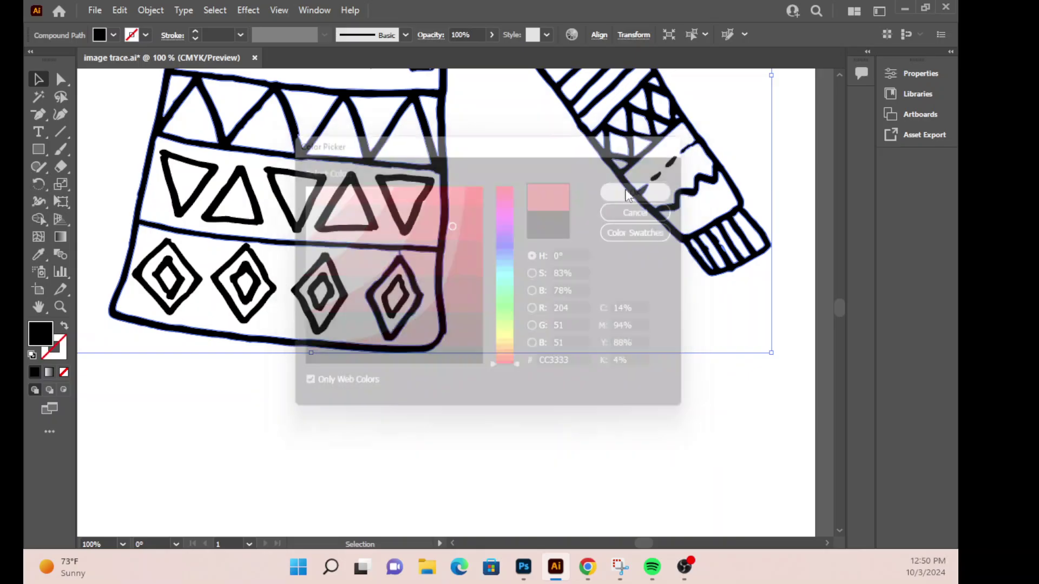
{"action": "scroll", "coordinate": [505, 427], "scroll_direction": "up", "scroll_amount": 5}
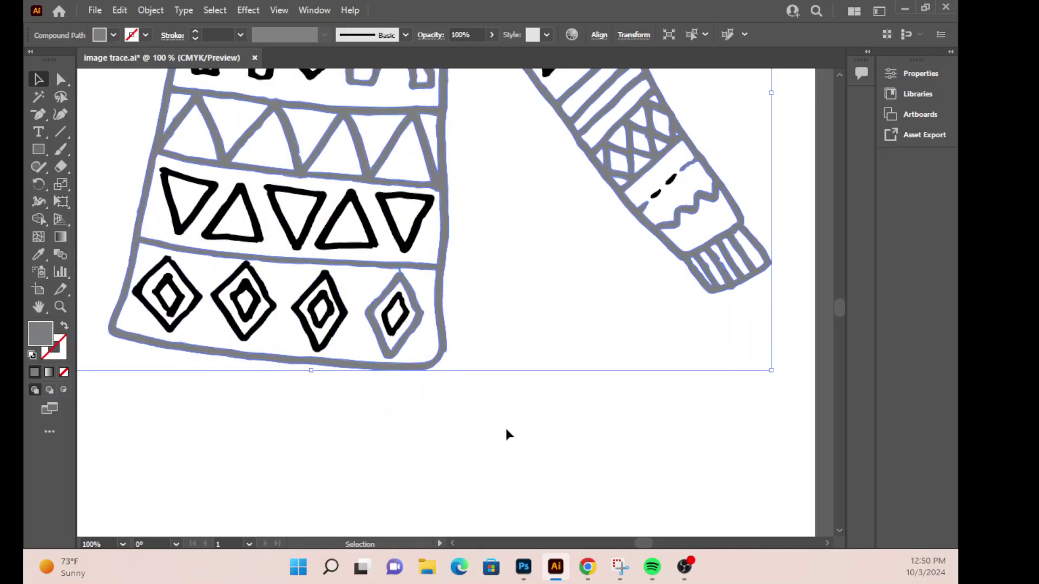
{"action": "scroll", "coordinate": [505, 429], "scroll_direction": "down", "scroll_amount": 1}
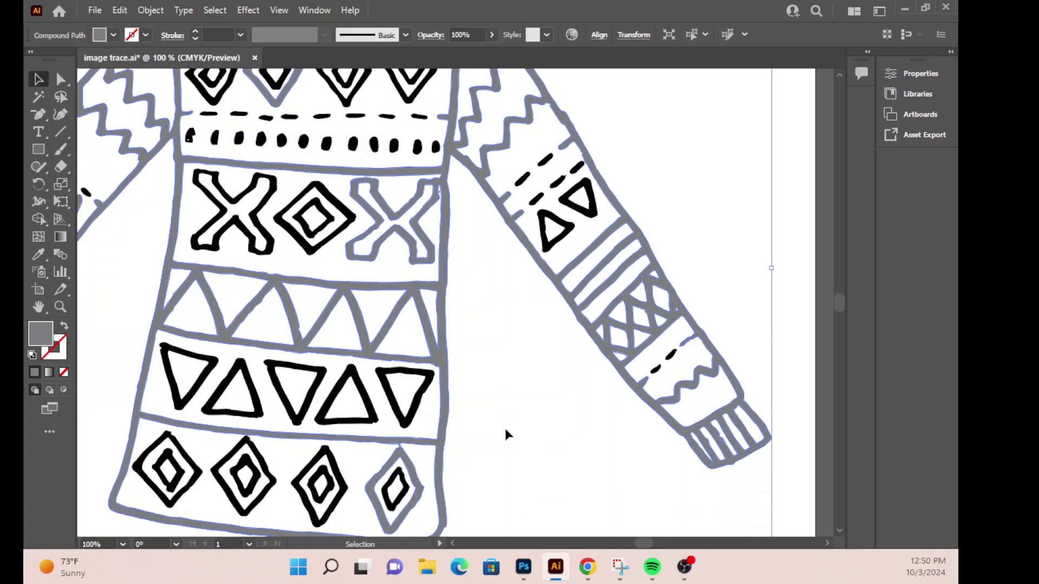
{"action": "scroll", "coordinate": [505, 429], "scroll_direction": "up", "scroll_amount": 2}
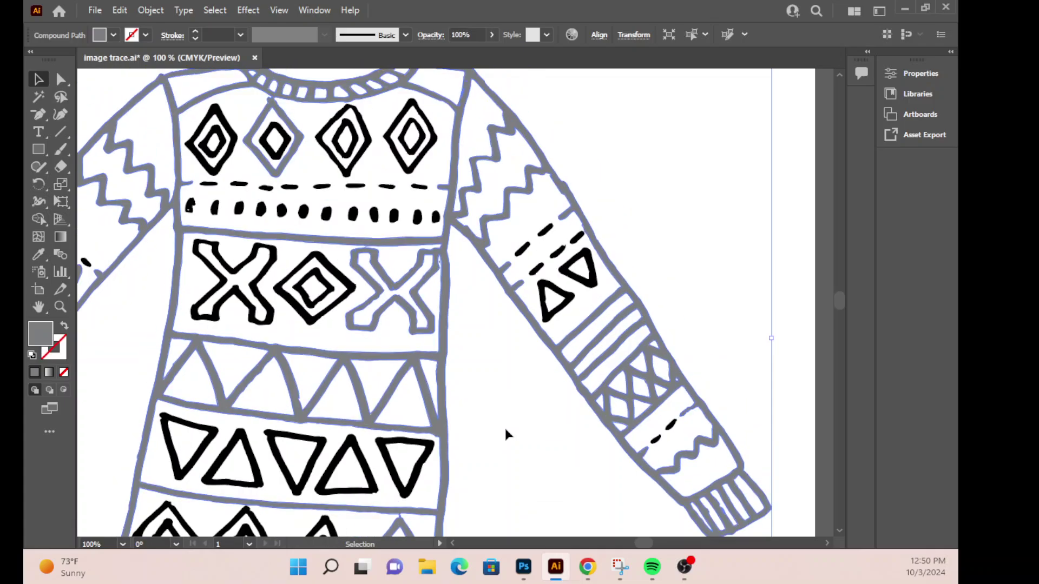
{"action": "double_click", "coordinate": [41, 338]}
{"action": "left_click", "coordinate": [457, 213]}
{"action": "left_click", "coordinate": [638, 190]}
{"action": "left_click", "coordinate": [316, 9]}
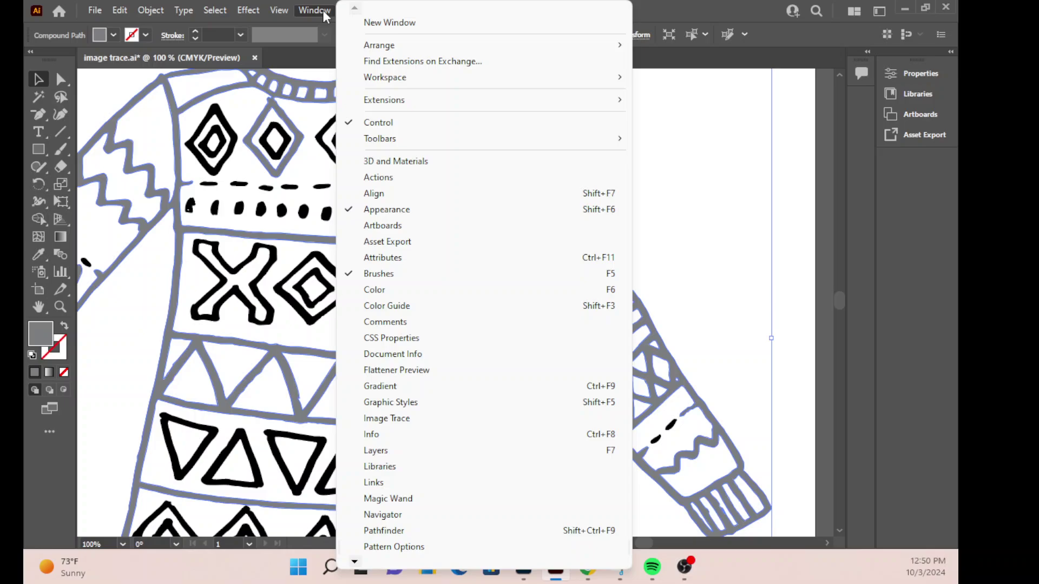
{"action": "left_click", "coordinate": [366, 293]}
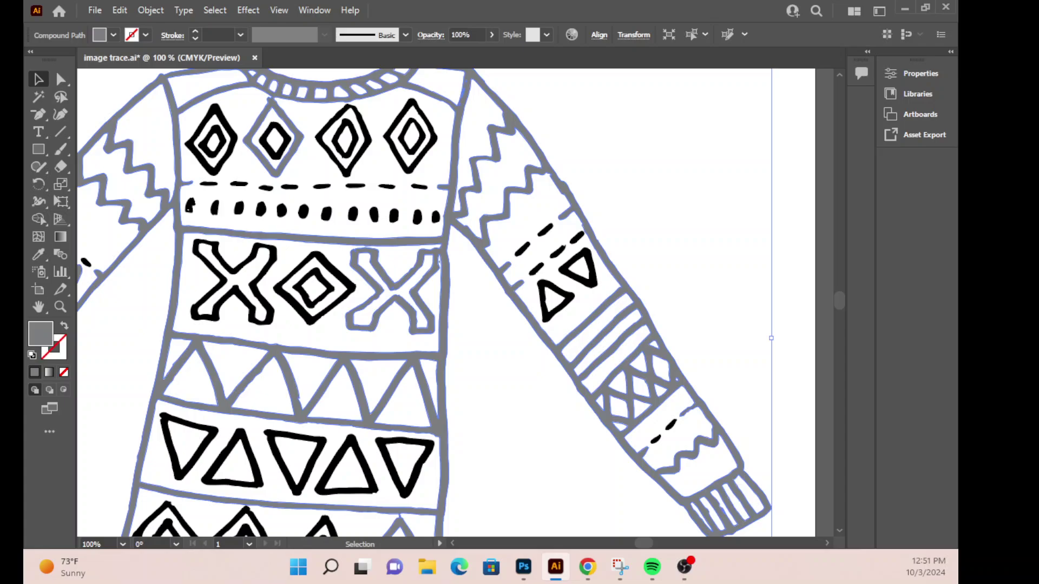
{"action": "key", "text": "F5"}
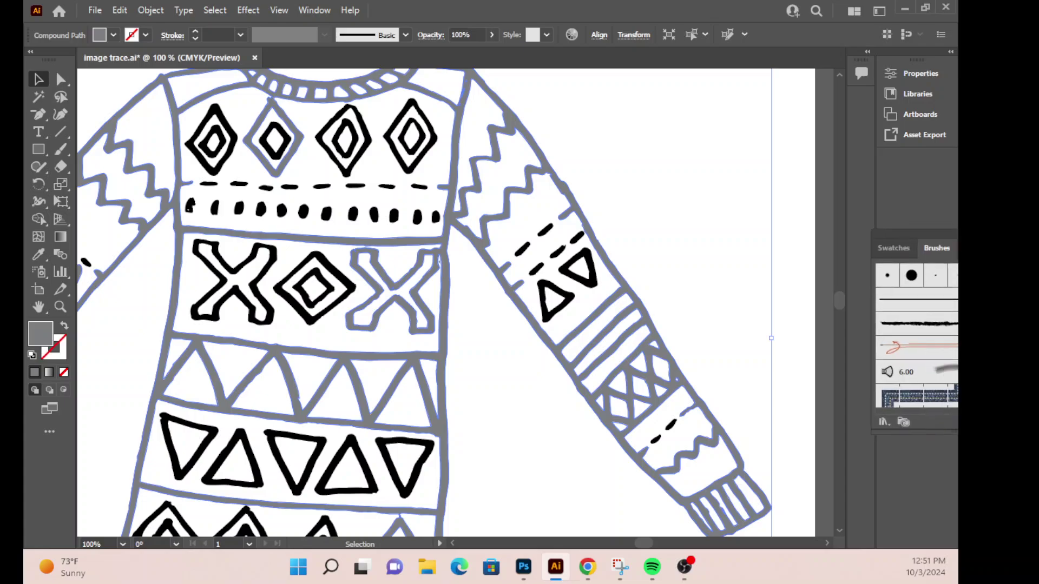
{"action": "mouse_move", "coordinate": [920, 243]}
{"action": "left_mouse_down"}
{"action": "mouse_move", "coordinate": [667, 215]}
{"action": "mouse_move", "coordinate": [725, 157]}
{"action": "left_mouse_up"}
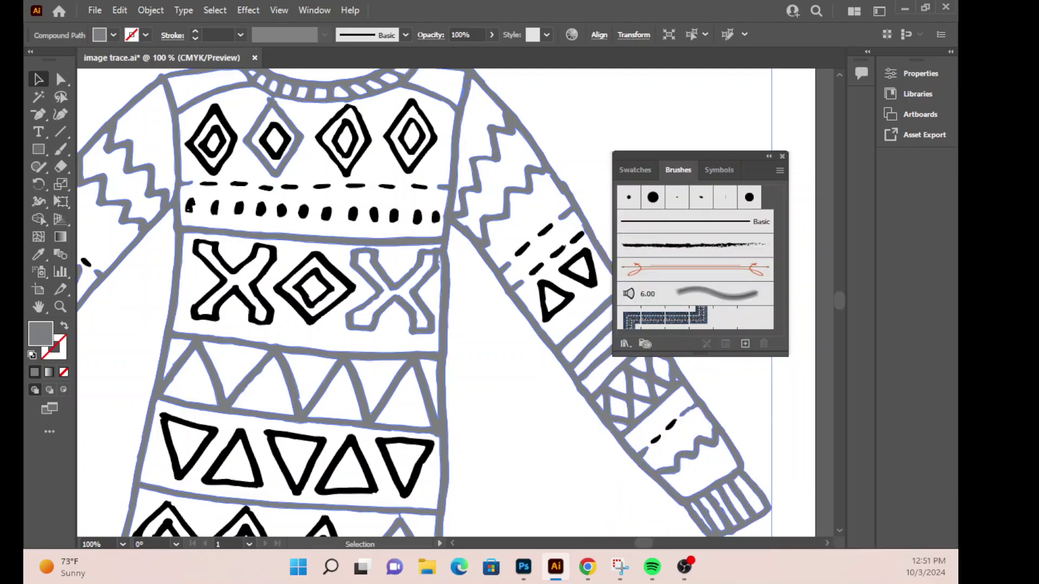
{"action": "key", "text": "shift+F6"}
{"action": "left_click_drag", "start_coordinate": [859, 287], "coordinate": [696, 208]}
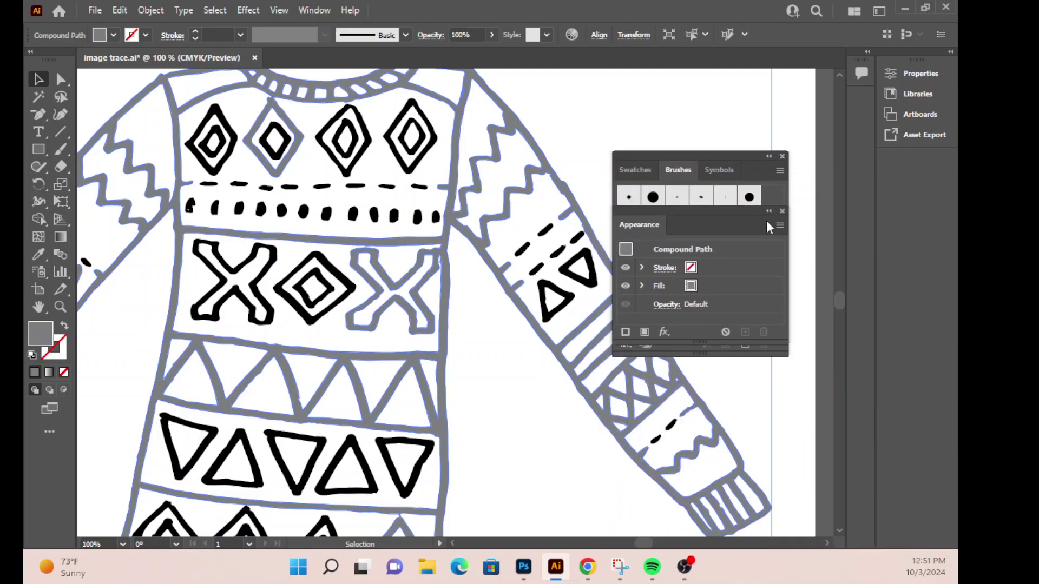
{"action": "left_click", "coordinate": [782, 156]}
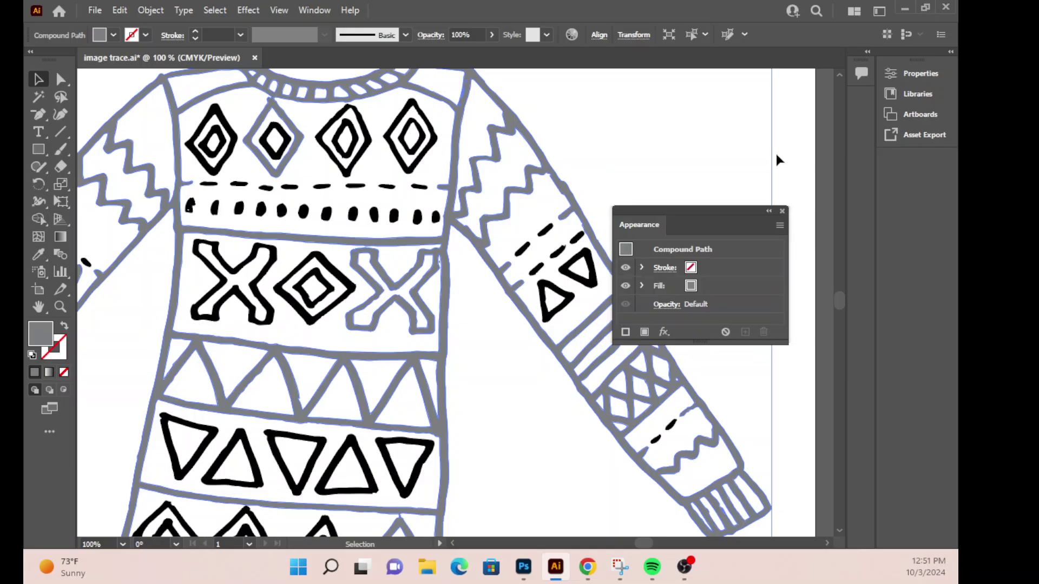
{"action": "left_click", "coordinate": [782, 211]}
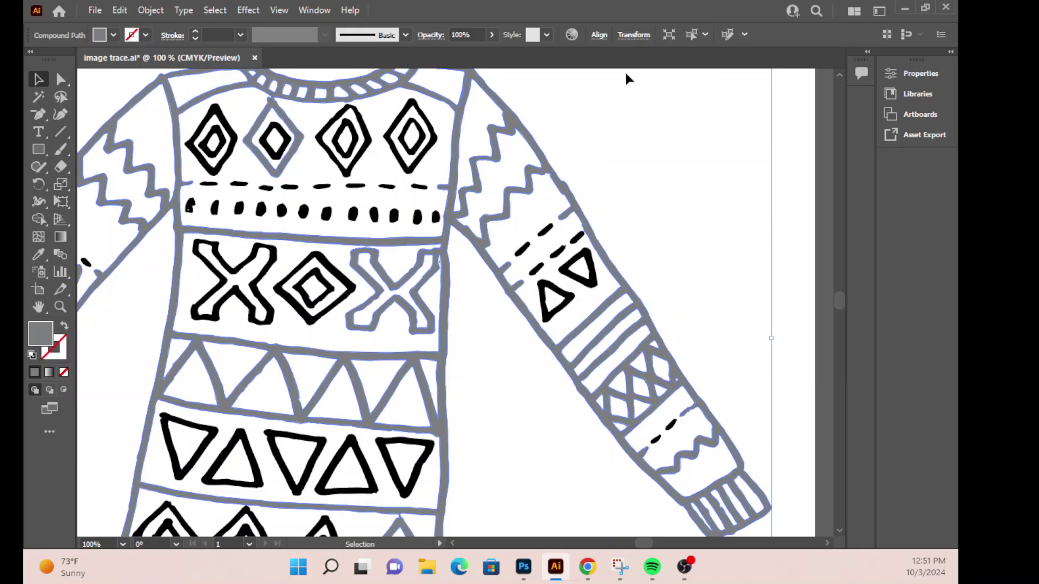
Step: Display the Color sliders for the selected outline's fill and switch them to RGB mode
{"action": "left_click", "coordinate": [315, 10]}
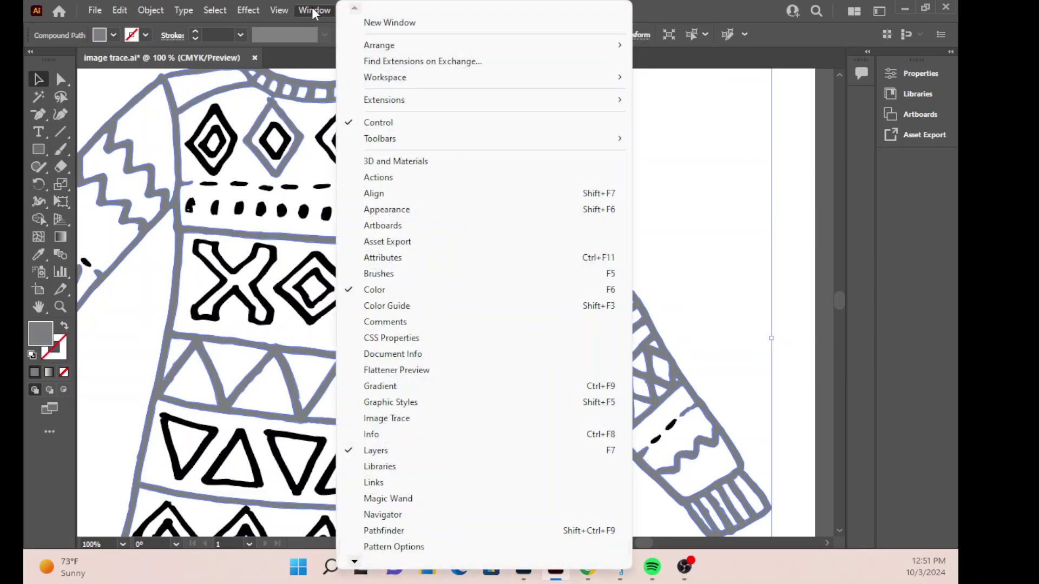
{"action": "left_click", "coordinate": [399, 292]}
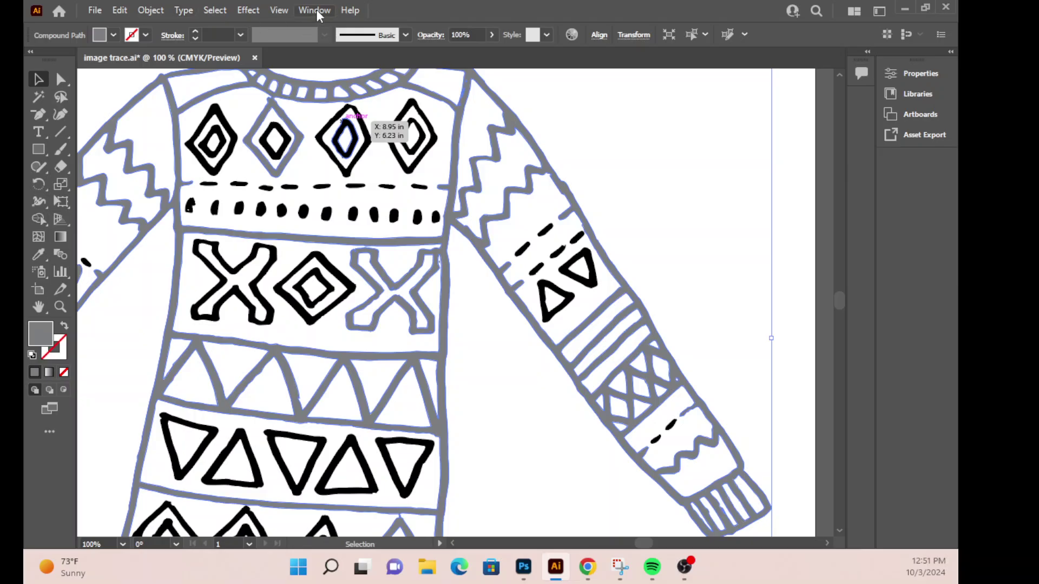
{"action": "left_click", "coordinate": [314, 10]}
{"action": "left_click", "coordinate": [387, 291]}
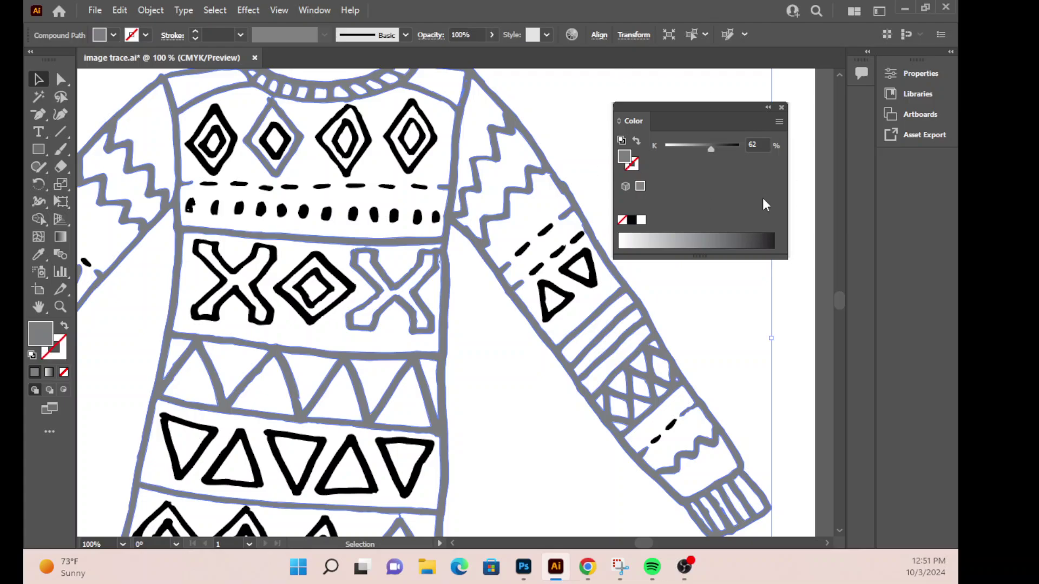
{"action": "left_click", "coordinate": [780, 123]}
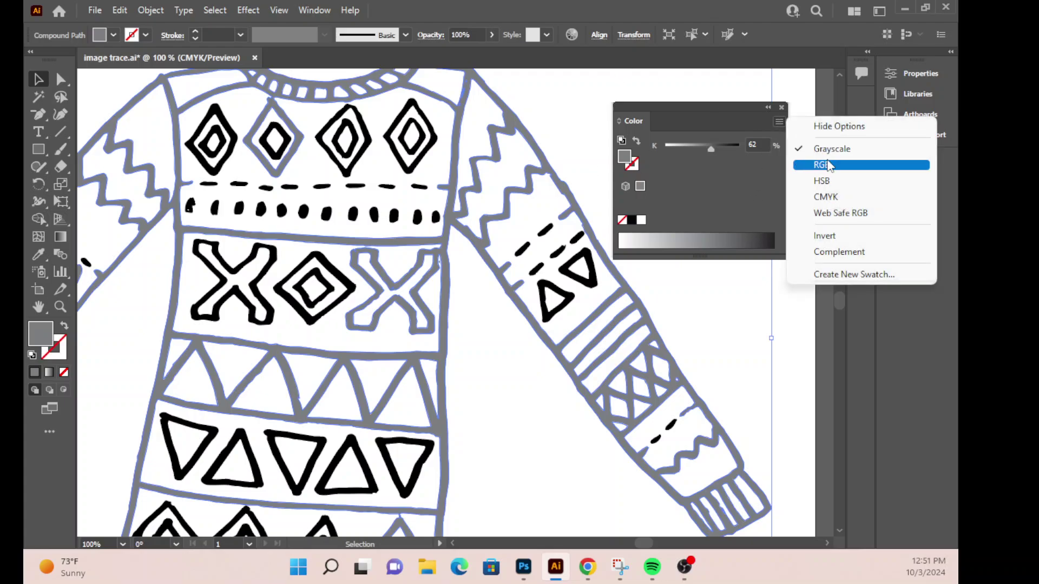
{"action": "left_click", "coordinate": [842, 168]}
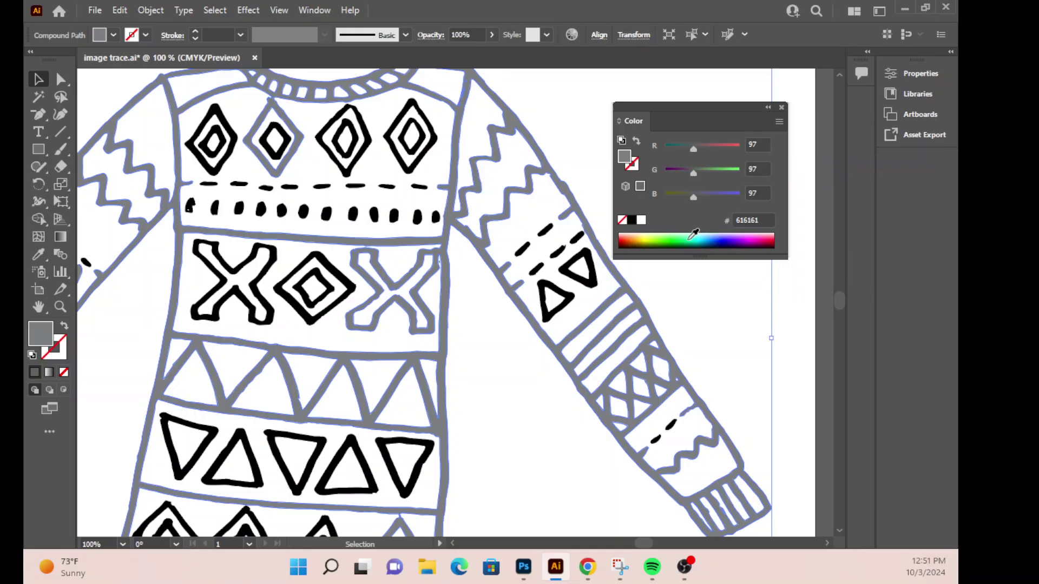
Step: Fill the selected sweater outline with light turquoise 5CFFF3 from the colour spectrum and close the colour controls
{"action": "left_click_drag", "start_coordinate": [694, 232], "coordinate": [721, 240]}
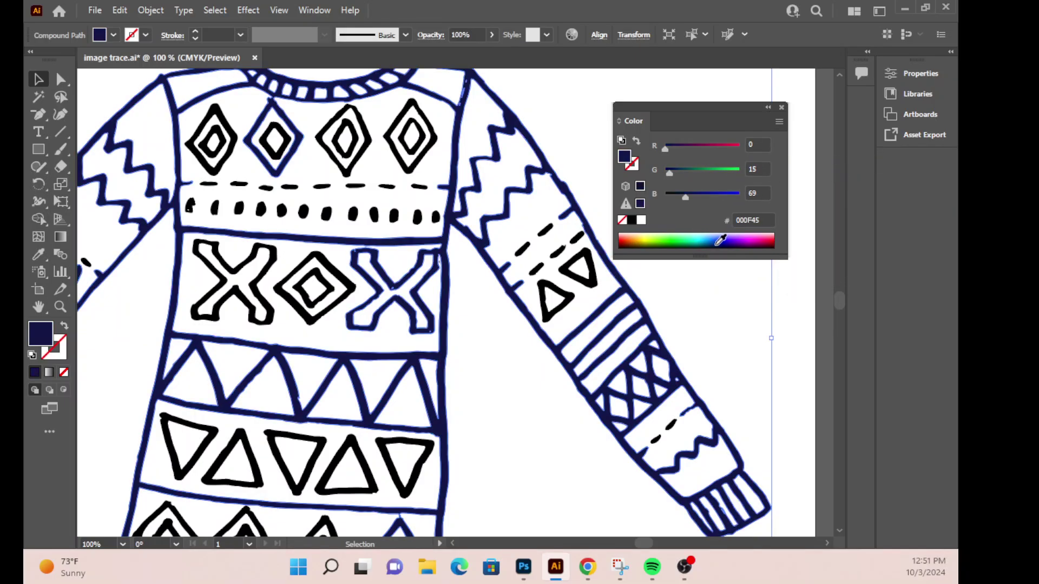
{"action": "left_click", "coordinate": [696, 235]}
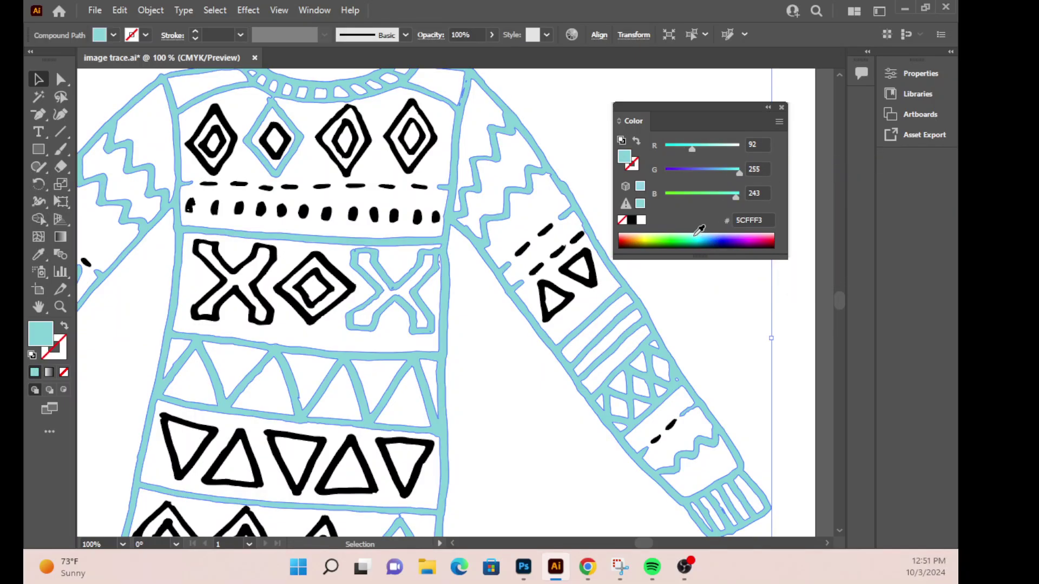
{"action": "left_click", "coordinate": [783, 109]}
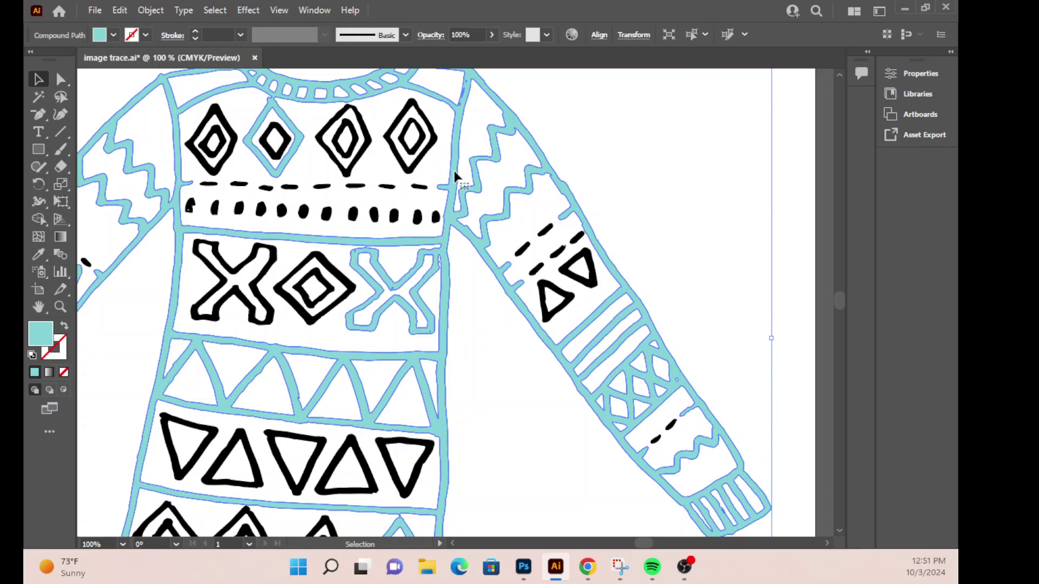
Step: Select the outer outline of the third diamond in the sweater's chest row and set its fill to CC3333 in the Color Picker
{"action": "scroll", "coordinate": [454, 174], "scroll_direction": "down", "scroll_amount": 2}
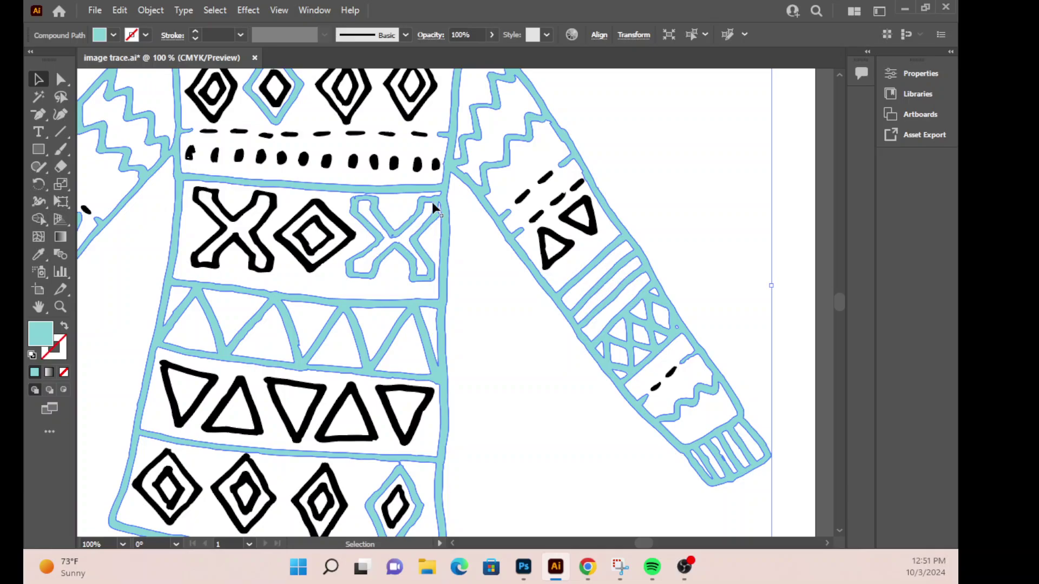
{"action": "scroll", "coordinate": [404, 271], "scroll_direction": "up", "scroll_amount": 2}
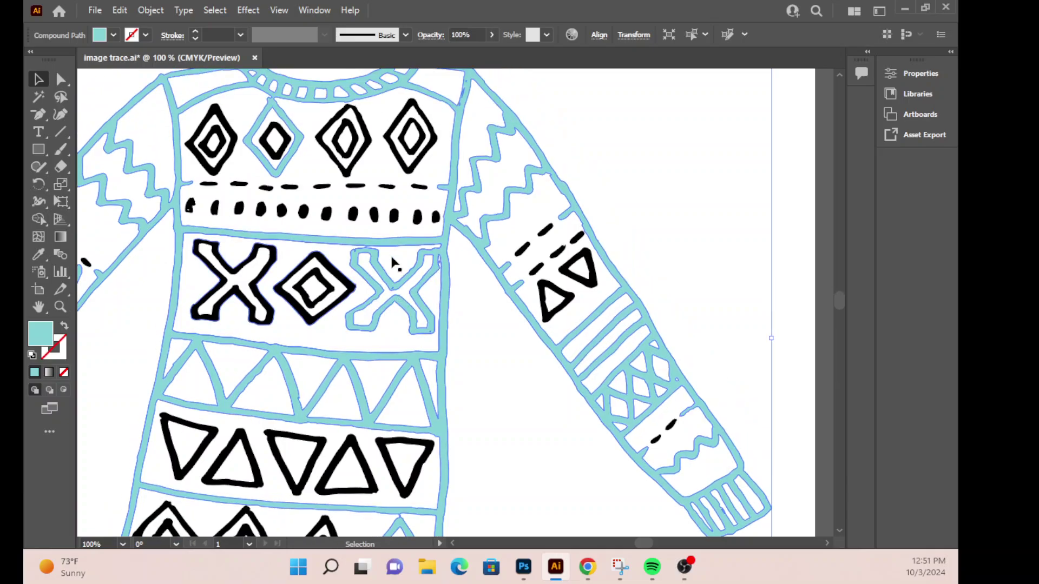
{"action": "scroll", "coordinate": [394, 264], "scroll_direction": "up", "scroll_amount": 1}
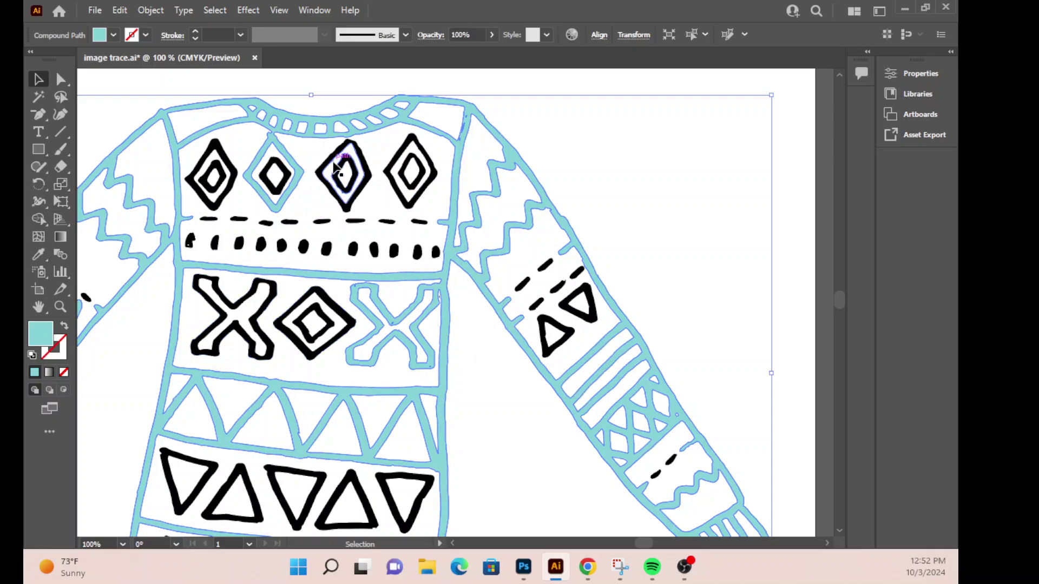
{"action": "key", "text": "ctrl+shift+a"}
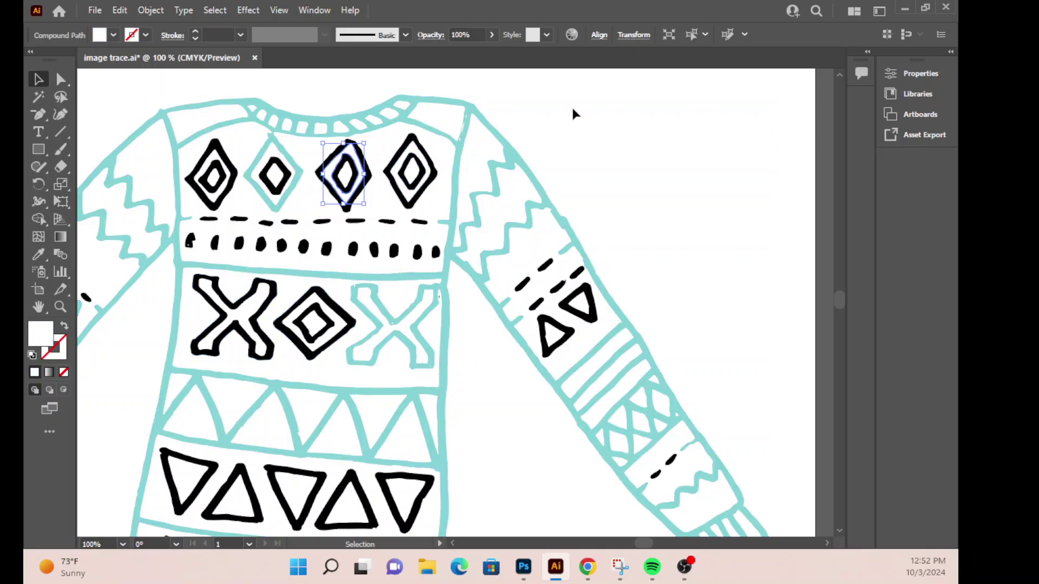
{"action": "left_click", "coordinate": [344, 158]}
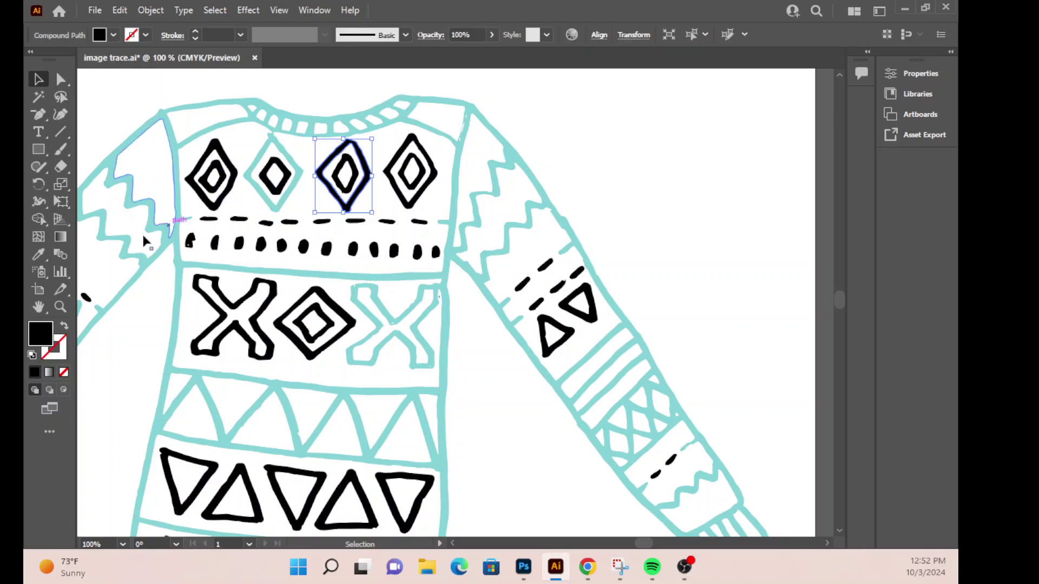
{"action": "double_click", "coordinate": [46, 341]}
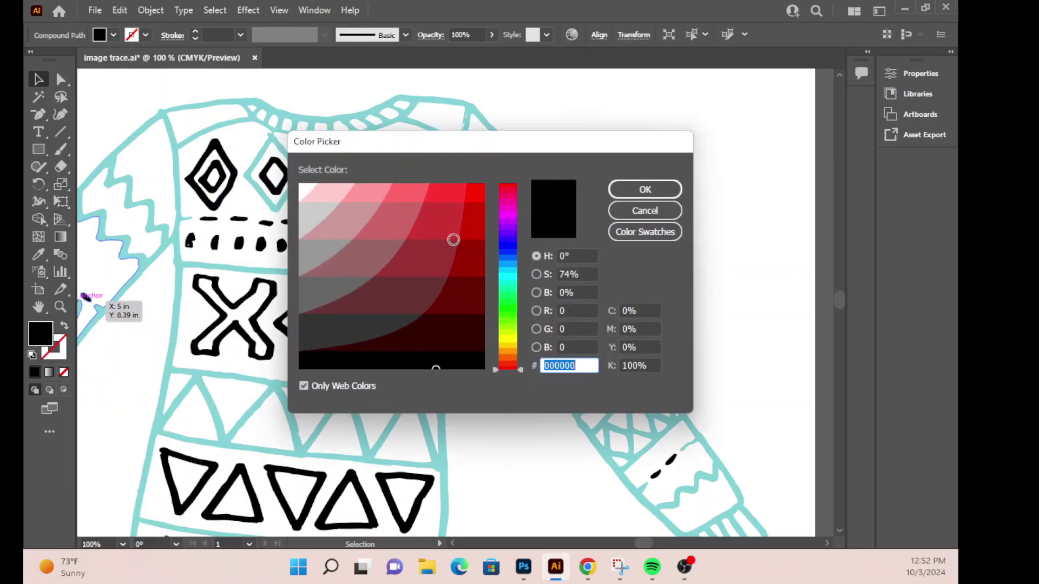
{"action": "type", "text": "CC3333"}
{"action": "left_click", "coordinate": [644, 189]}
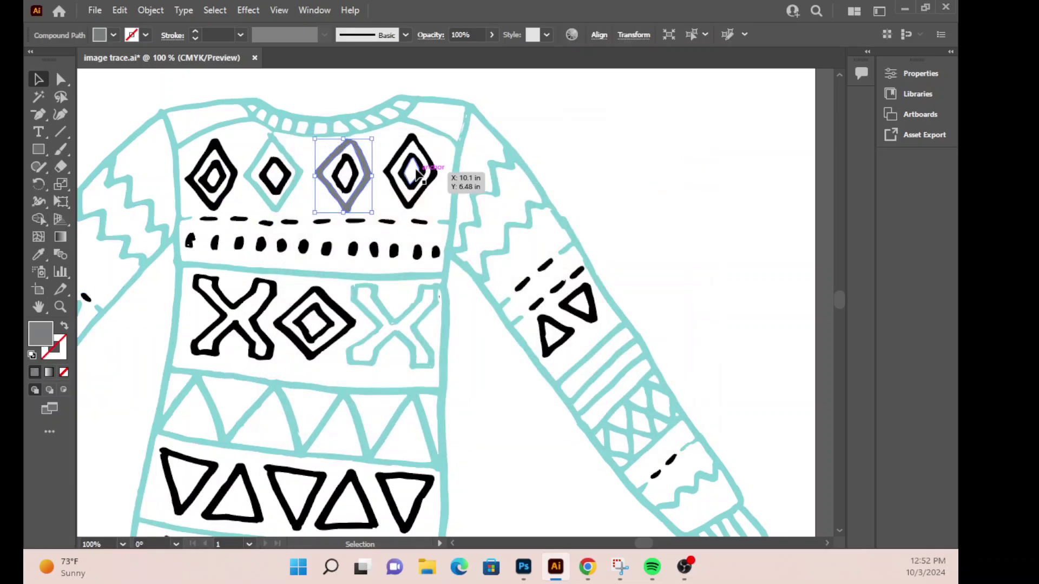
Step: Display the Color sliders for the selected chest diamond's fill and switch them from grayscale to RGB mode
{"action": "left_click", "coordinate": [315, 10]}
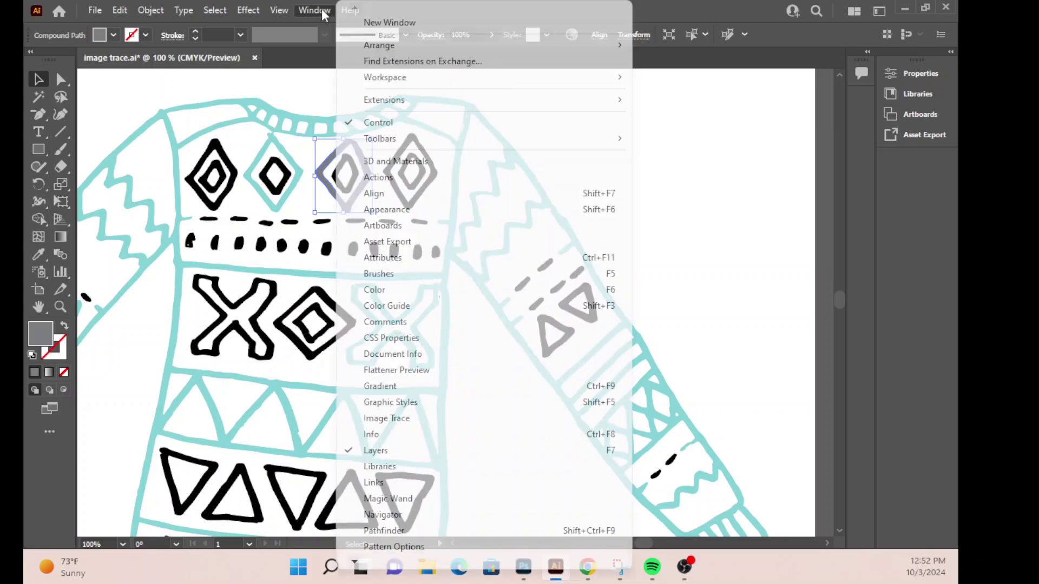
{"action": "left_click", "coordinate": [430, 290]}
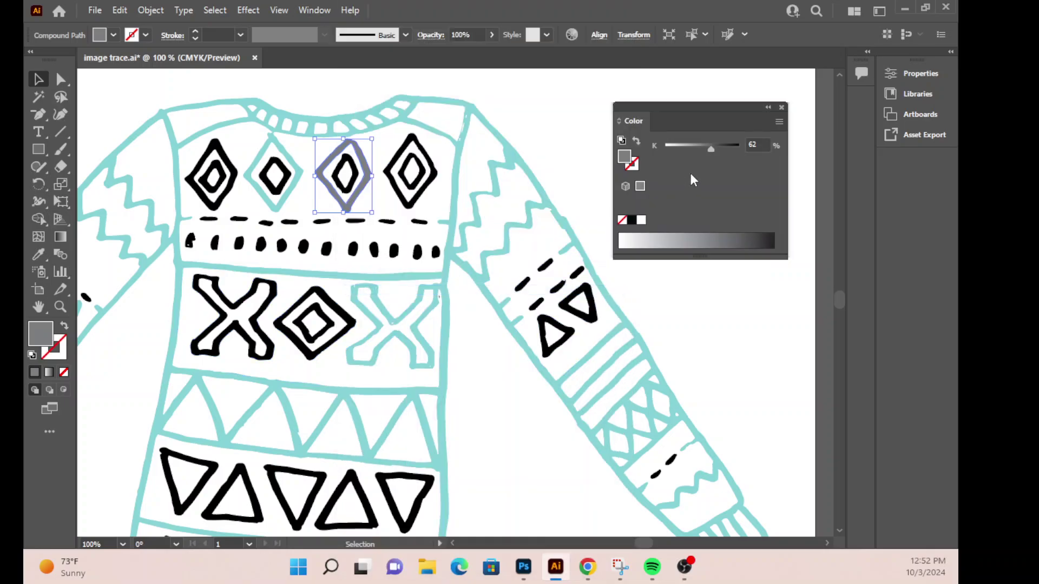
{"action": "left_click", "coordinate": [779, 122]}
{"action": "left_click", "coordinate": [822, 164]}
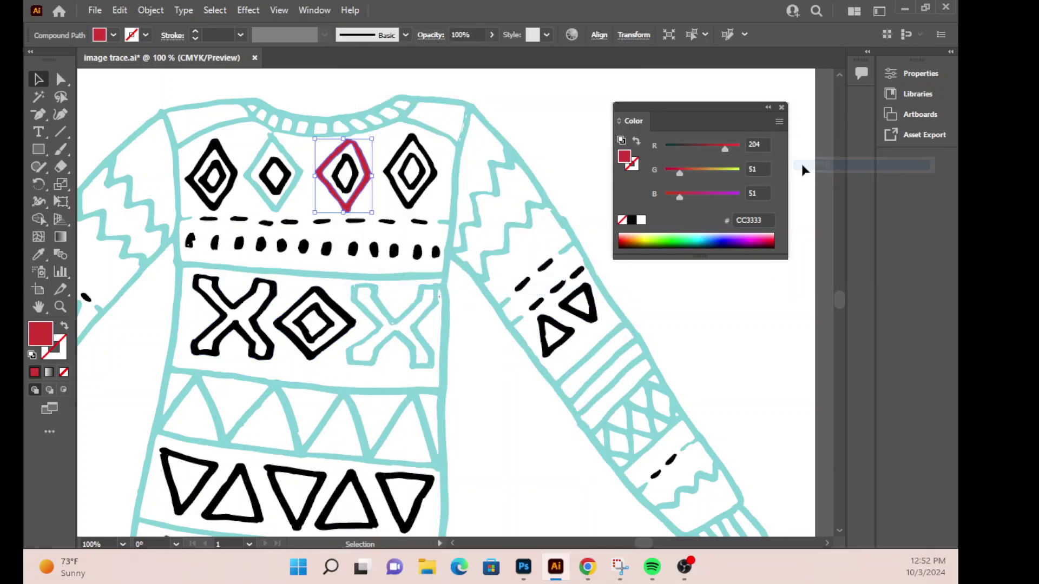
Step: Fill the fourth chest diamond's outer outline with dark red 993333, using RGB mode for the colour
{"action": "left_click", "coordinate": [417, 144]}
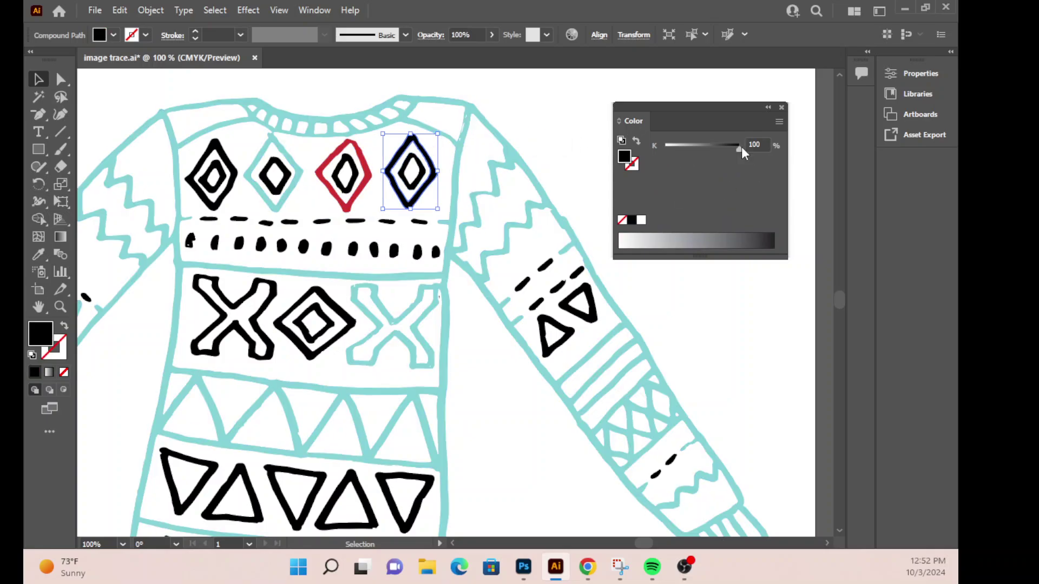
{"action": "double_click", "coordinate": [41, 333]}
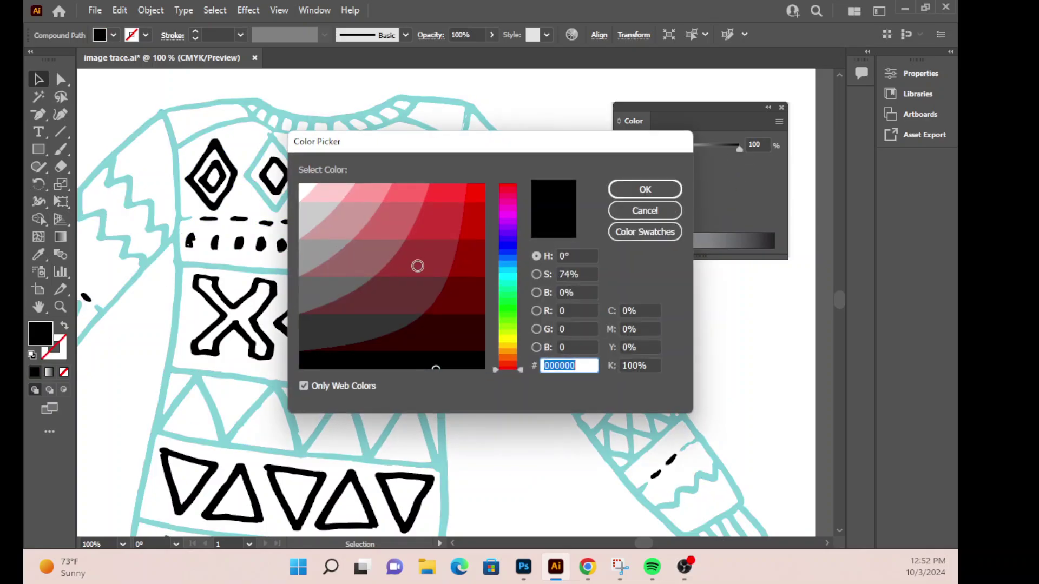
{"action": "left_click", "coordinate": [427, 258]}
{"action": "left_click", "coordinate": [642, 188]}
{"action": "left_click", "coordinate": [779, 122]}
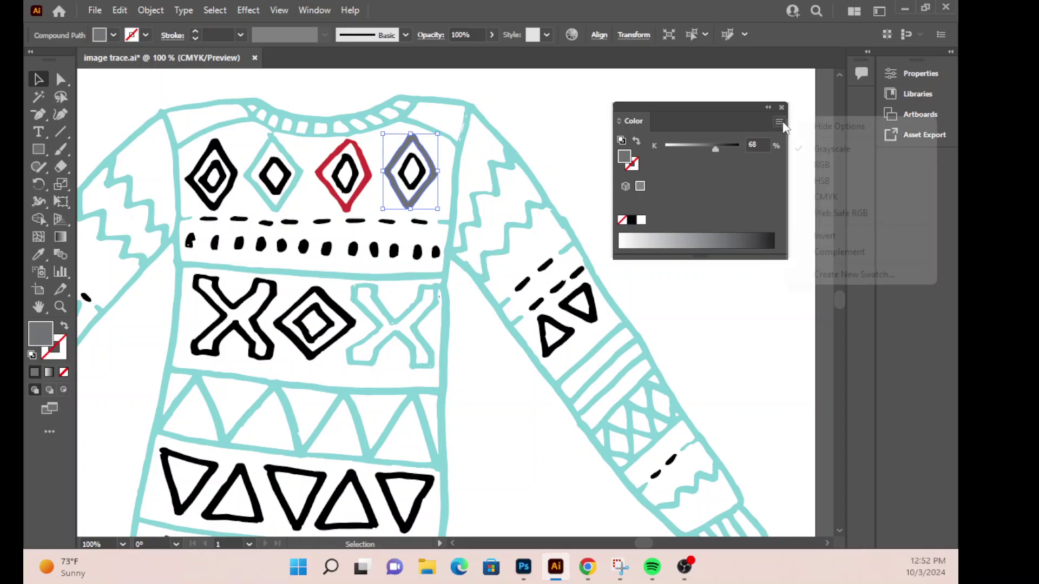
{"action": "left_click", "coordinate": [828, 162]}
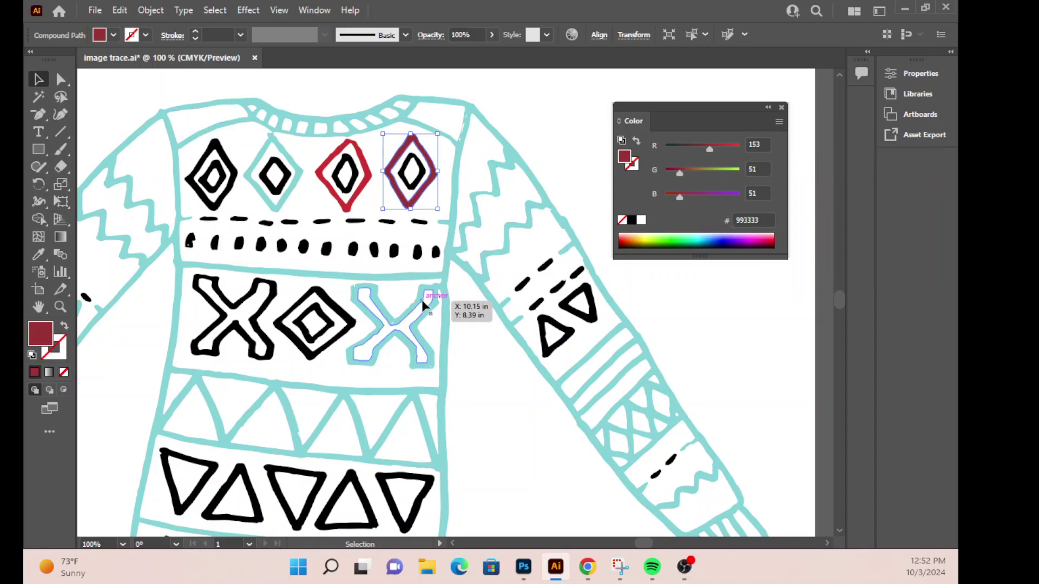
Step: Recolour the outer outline of the diamond between the two X shapes to lime green 7FFF17 in RGB mode and deselect it
{"action": "left_click", "coordinate": [335, 310]}
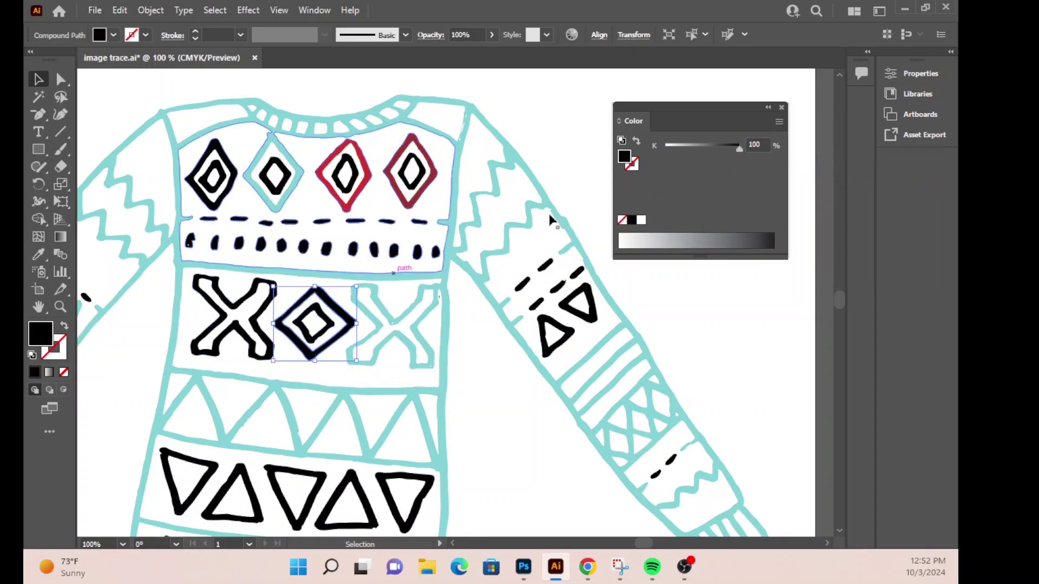
{"action": "left_click", "coordinate": [779, 122]}
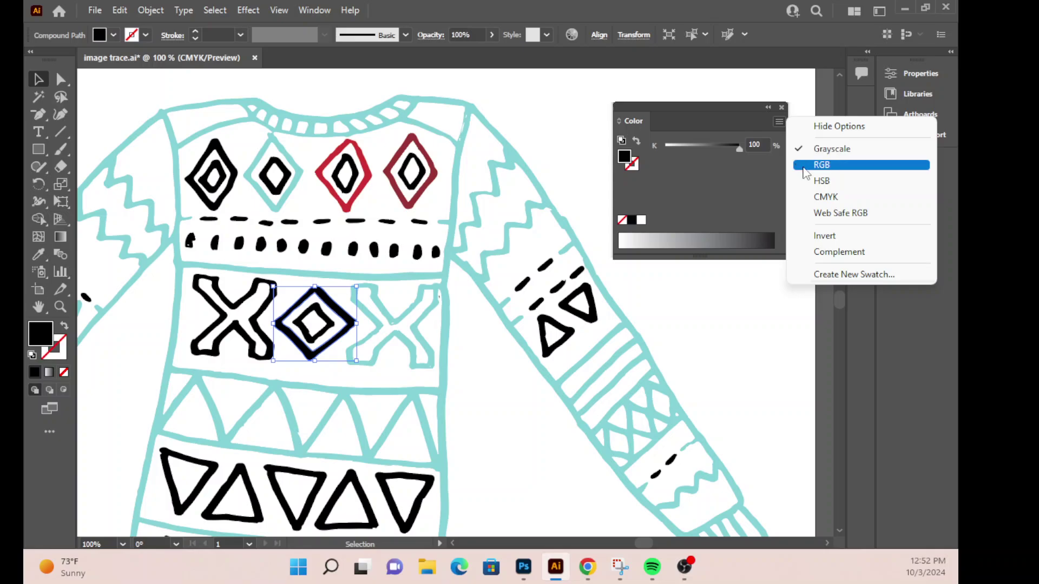
{"action": "left_click", "coordinate": [807, 166]}
{"action": "left_click_drag", "start_coordinate": [683, 240], "coordinate": [717, 239]}
{"action": "left_click", "coordinate": [659, 239]}
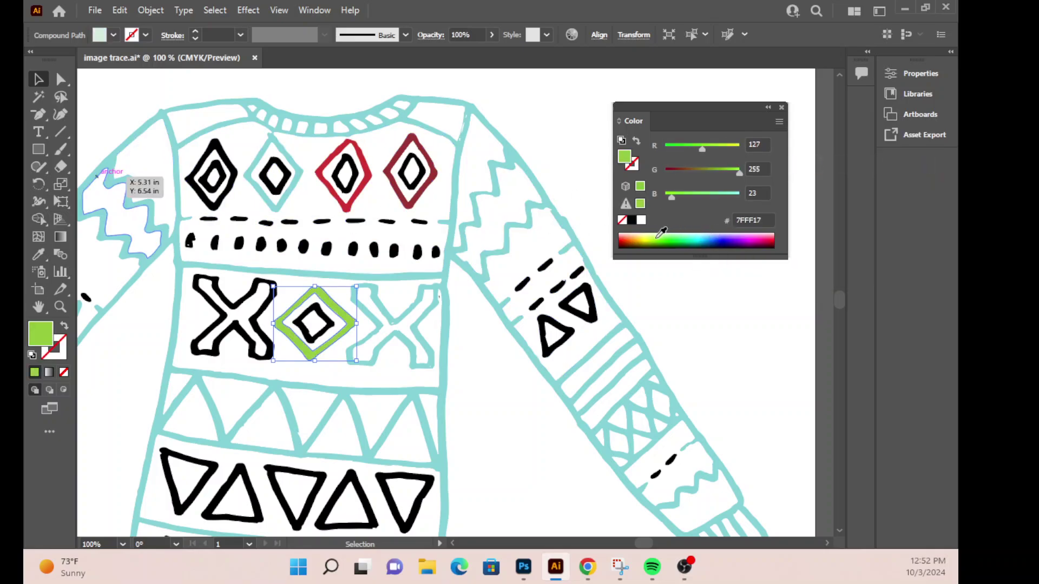
{"action": "left_click", "coordinate": [582, 123]}
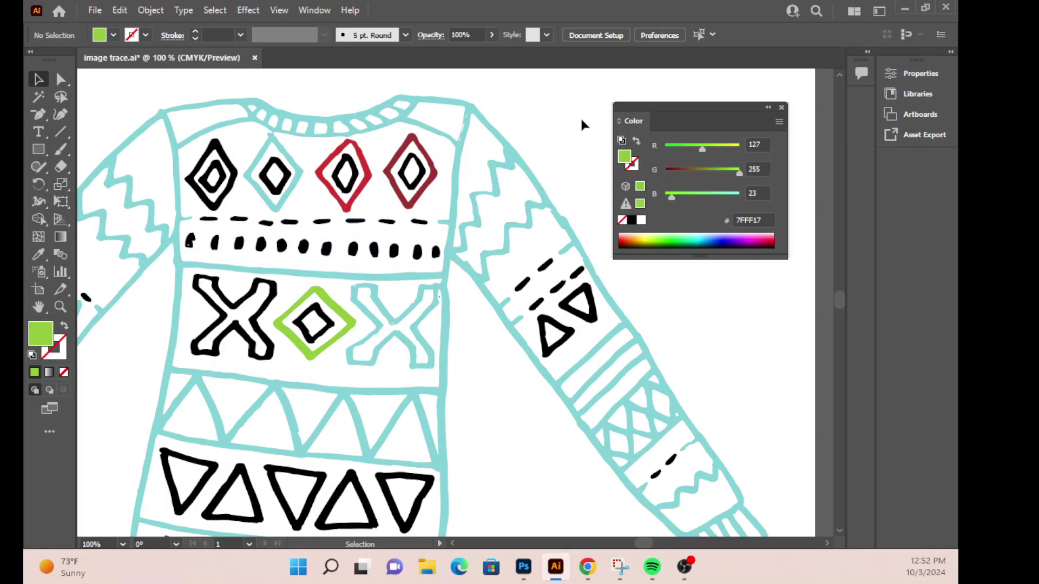
Step: Fill the zigzag band at the top of the right sleeve with green 00A272 in RGB mode and close the colour controls
{"action": "scroll", "coordinate": [583, 125], "scroll_direction": "down", "scroll_amount": 1}
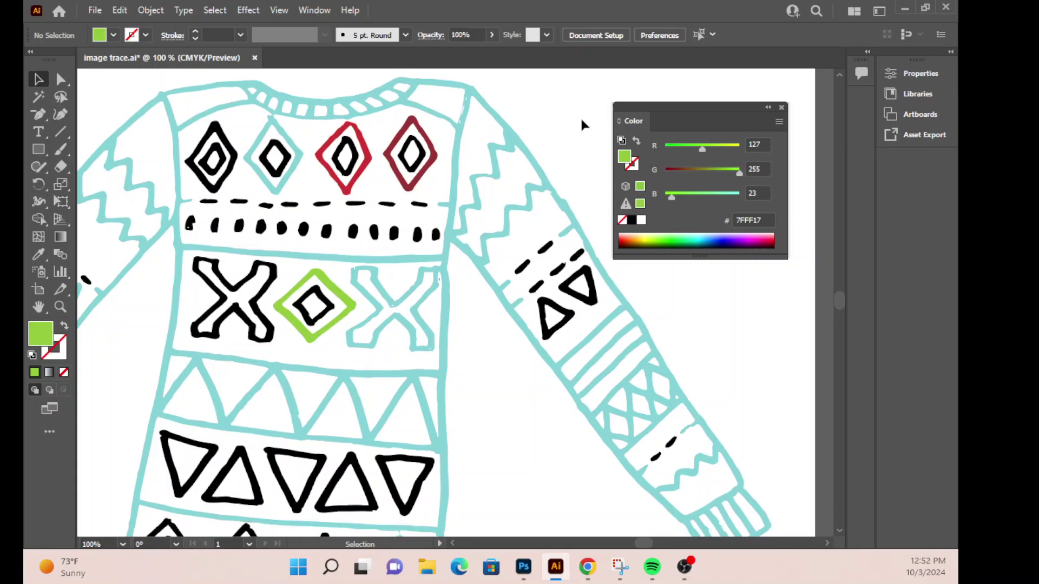
{"action": "left_click", "coordinate": [509, 174]}
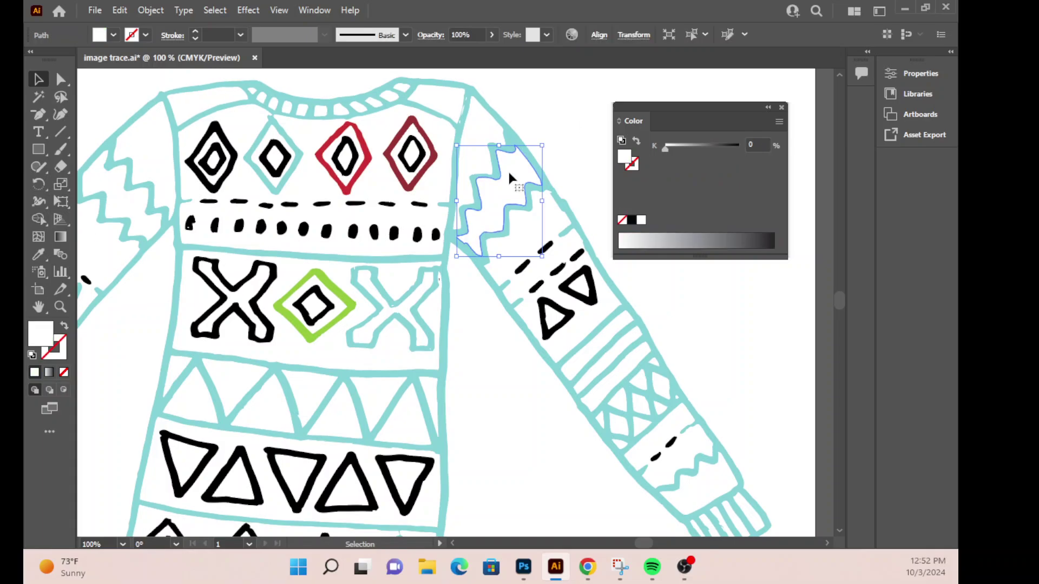
{"action": "left_click", "coordinate": [779, 123]}
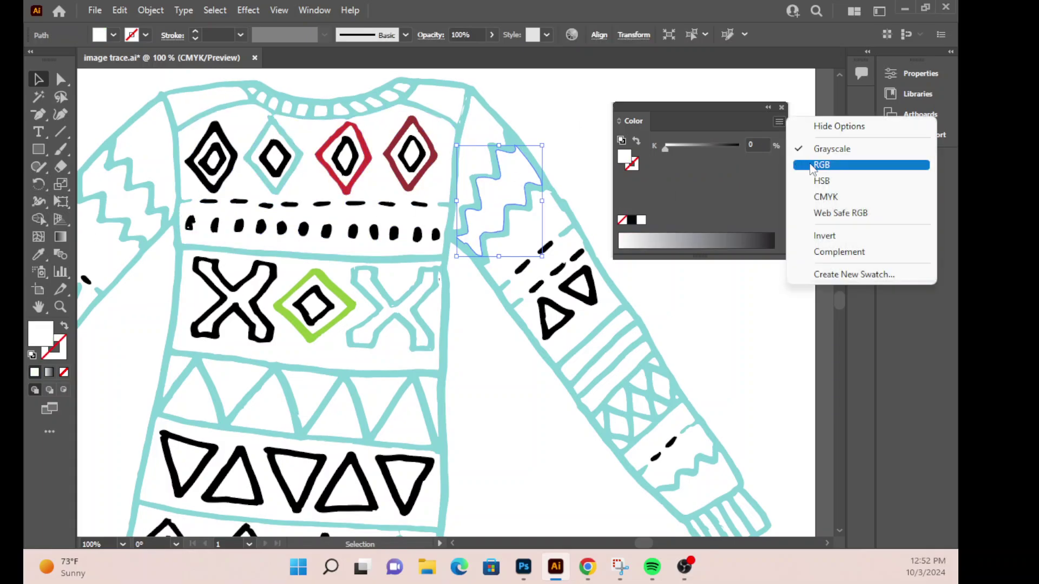
{"action": "left_click", "coordinate": [844, 164]}
{"action": "left_click_drag", "start_coordinate": [704, 233], "coordinate": [691, 232]}
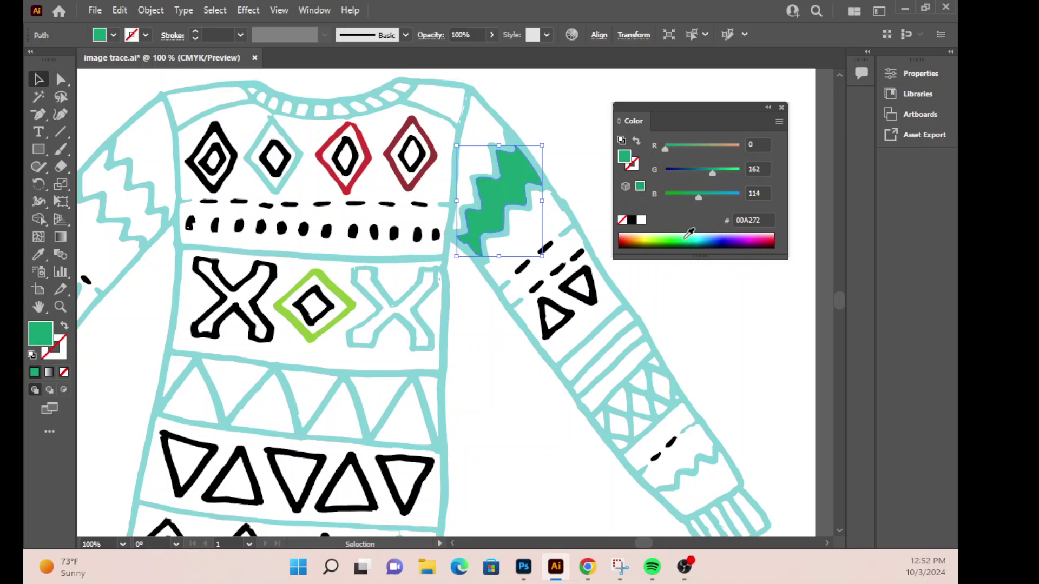
{"action": "left_click", "coordinate": [782, 107]}
{"action": "left_click", "coordinate": [607, 225]}
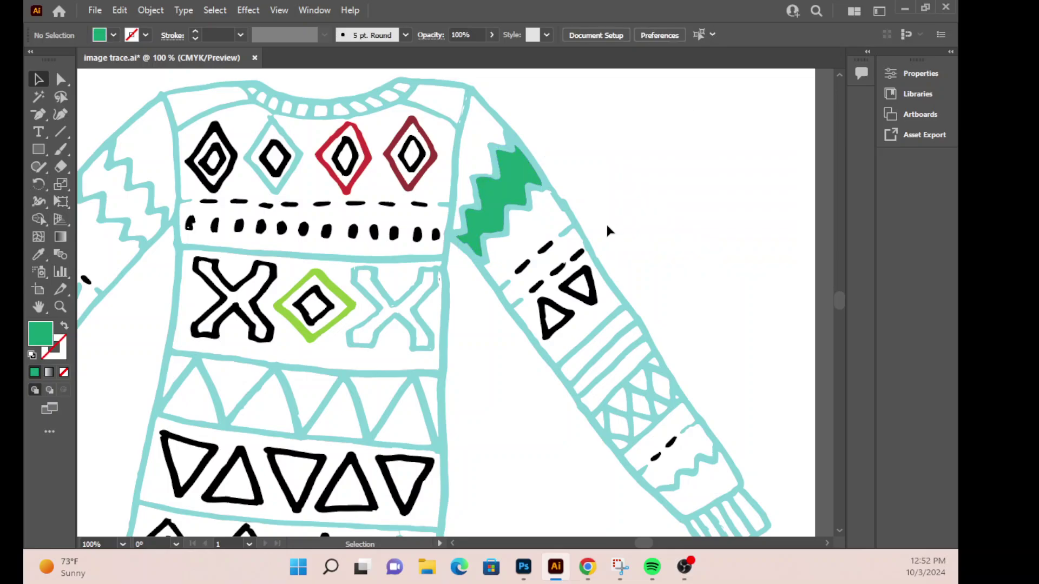
Step: Fill the right sleeve section around the dashes and two triangles with dark red 993333, switching its colour mode to RGB
{"action": "left_click", "coordinate": [564, 254]}
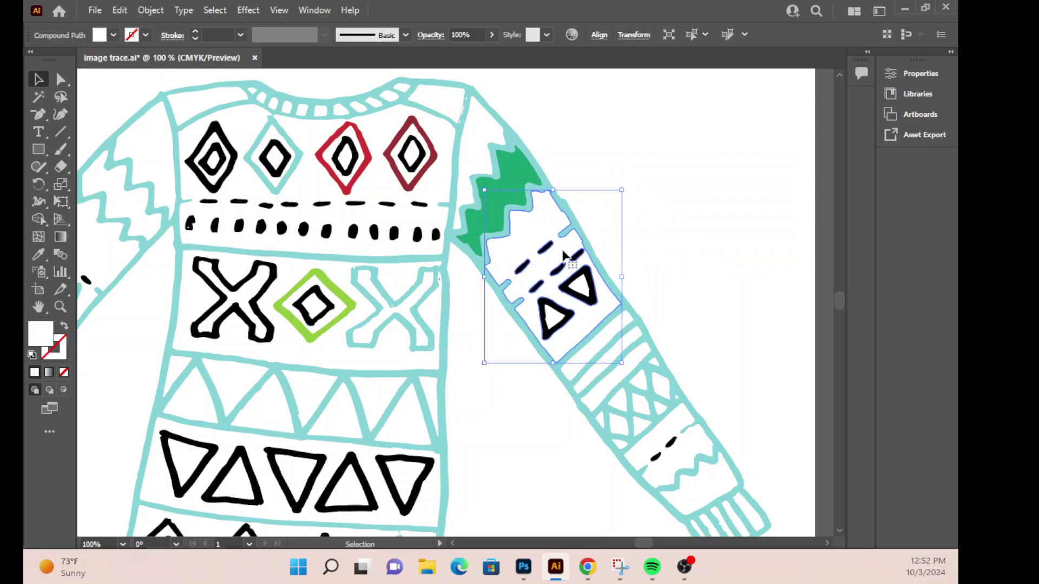
{"action": "double_click", "coordinate": [41, 336]}
{"action": "left_click", "coordinate": [436, 249]}
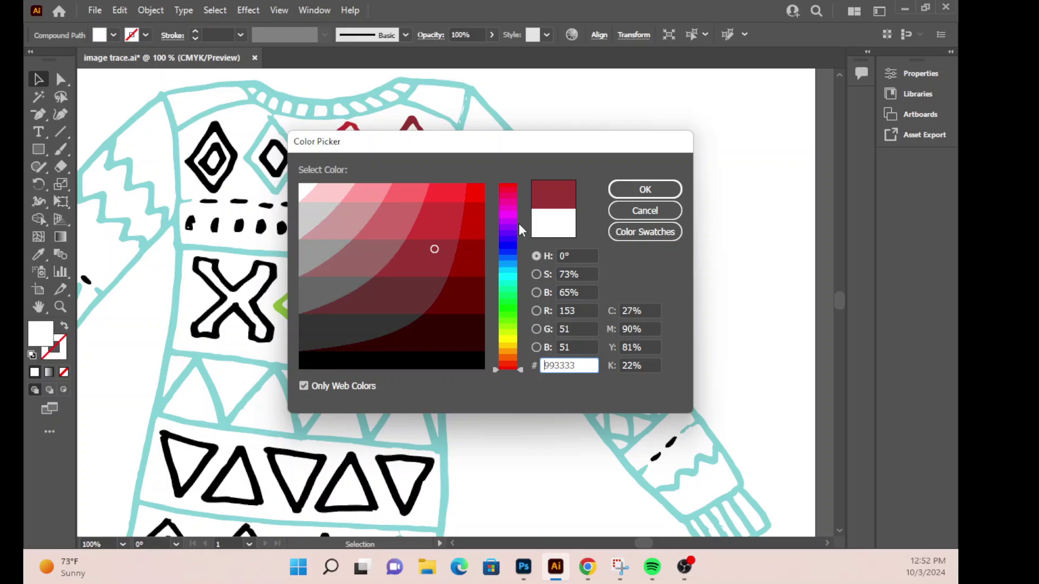
{"action": "left_click", "coordinate": [637, 192]}
{"action": "left_click", "coordinate": [323, 12]}
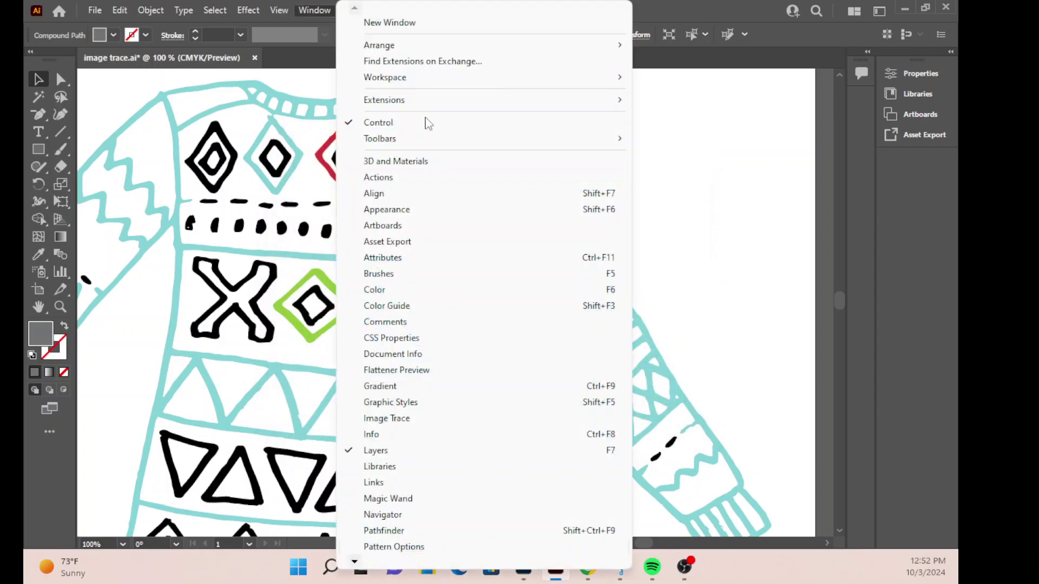
{"action": "left_click", "coordinate": [441, 293]}
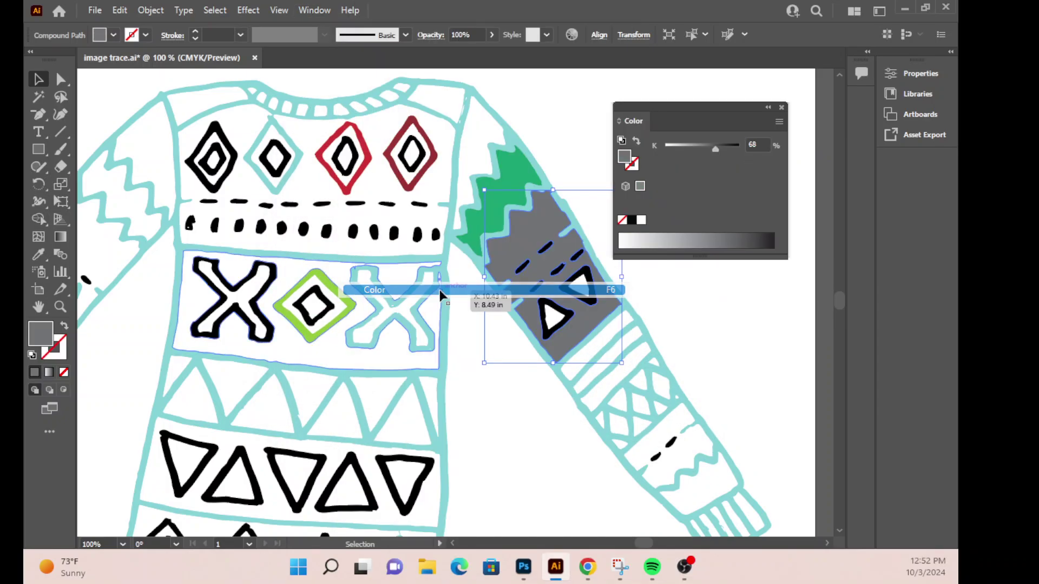
{"action": "left_click", "coordinate": [779, 122]}
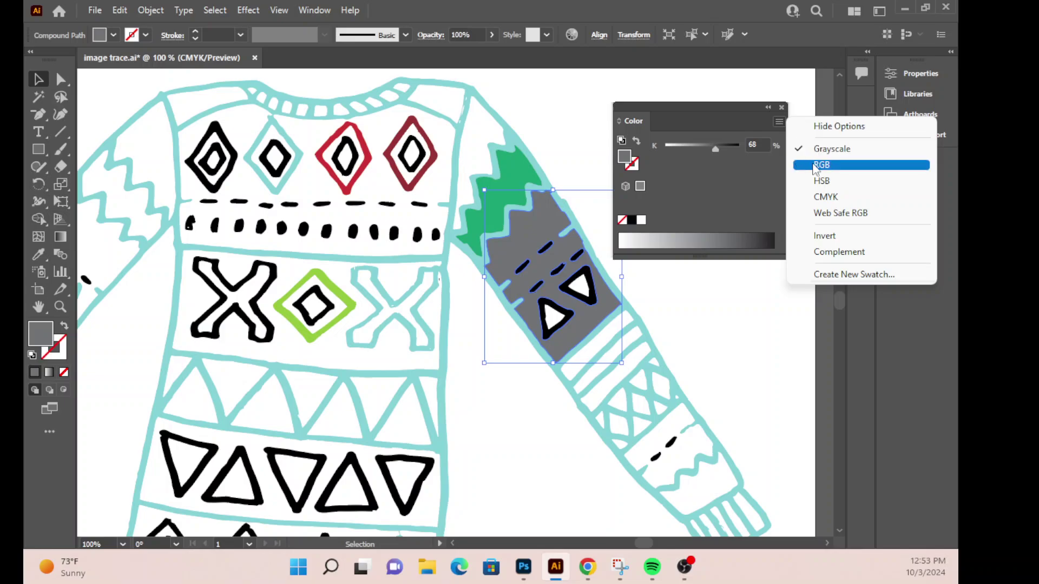
{"action": "left_click", "coordinate": [821, 164]}
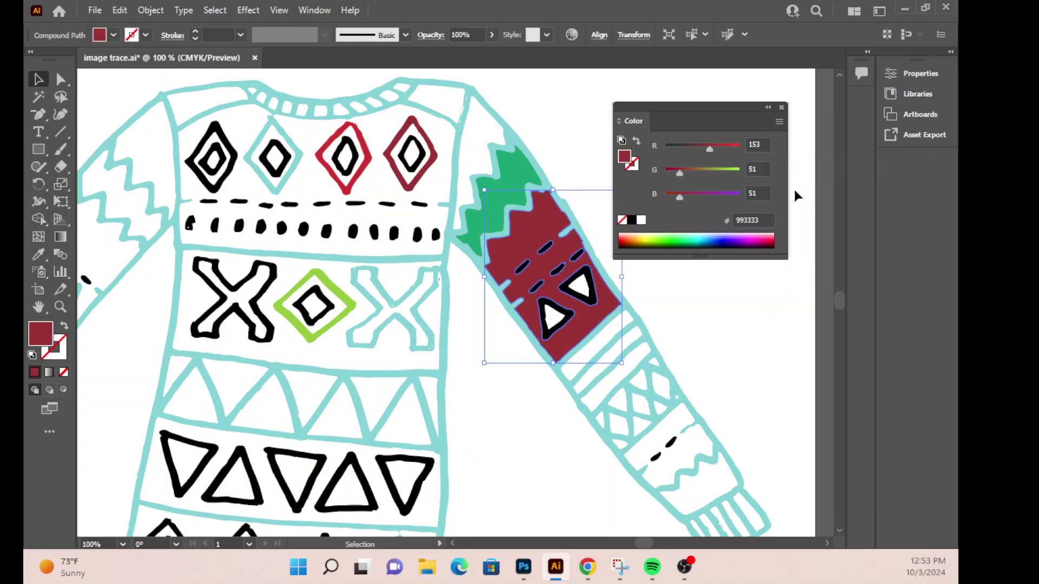
{"action": "left_click", "coordinate": [756, 290]}
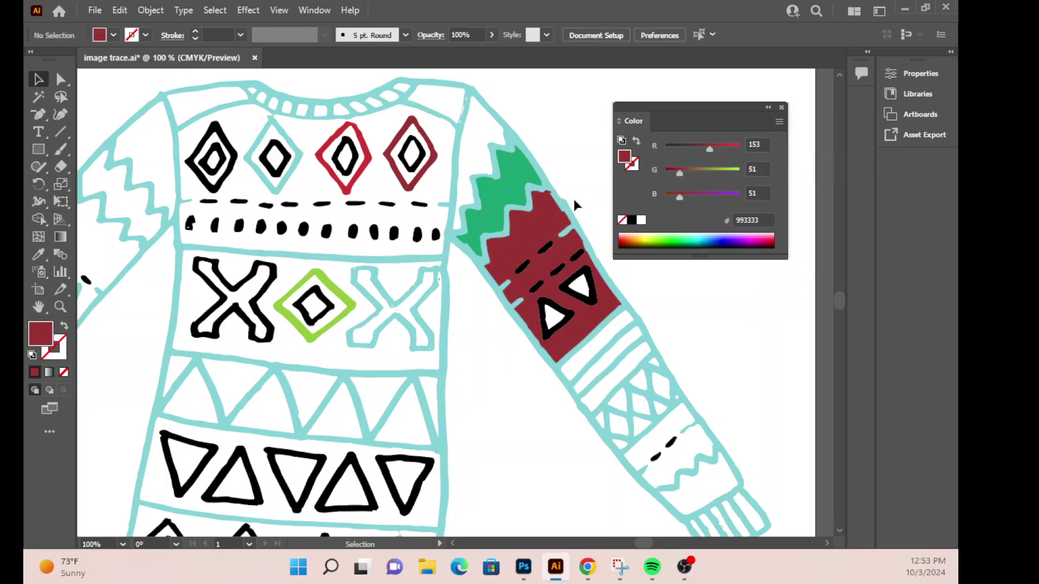
Step: Fill the torso band behind the X shapes and diamond with blue 5C8FFF in RGB mode and close the colour controls
{"action": "scroll", "coordinate": [574, 199], "scroll_direction": "down", "scroll_amount": 3}
{"action": "scroll", "coordinate": [573, 199], "scroll_direction": "down", "scroll_amount": 1}
{"action": "left_click", "coordinate": [420, 238]}
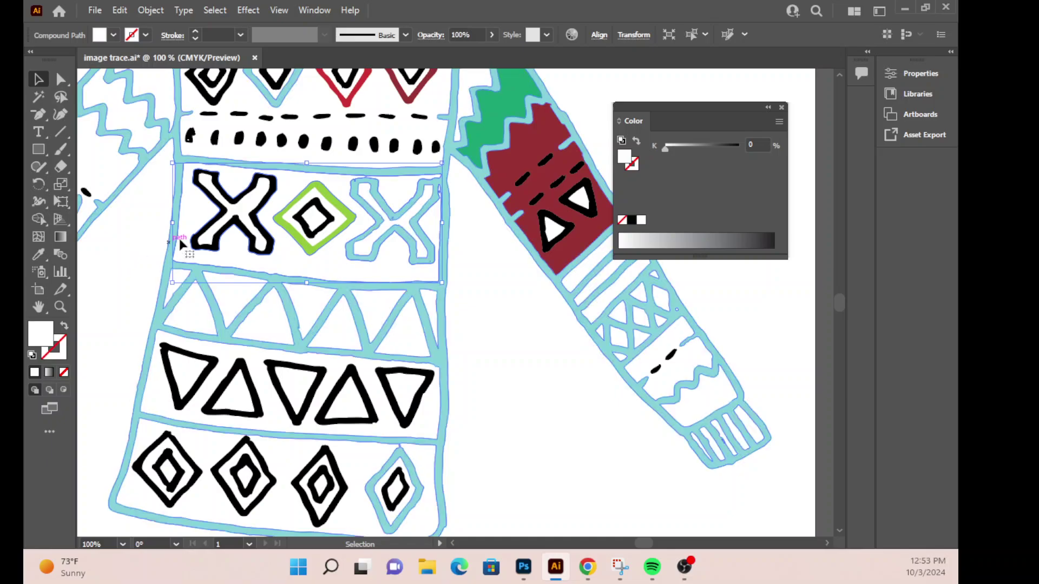
{"action": "left_click", "coordinate": [779, 121]}
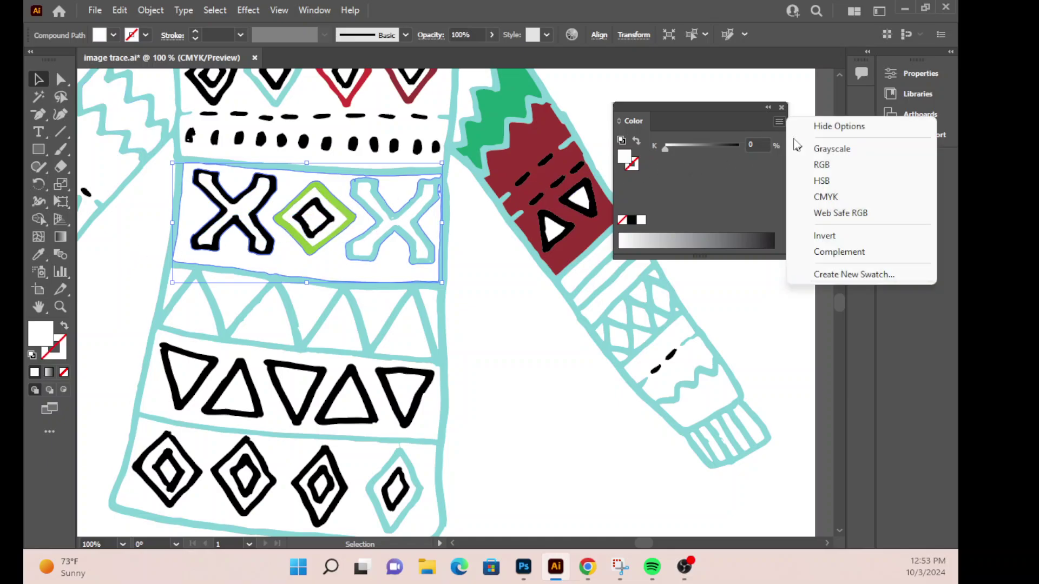
{"action": "left_click", "coordinate": [809, 165]}
{"action": "left_click", "coordinate": [716, 235]}
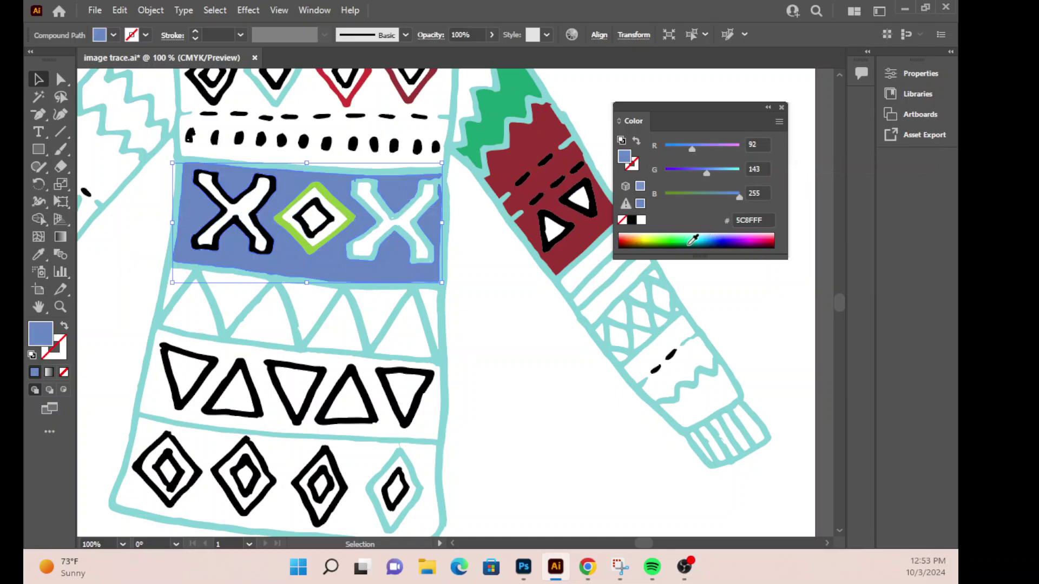
{"action": "left_click", "coordinate": [781, 107]}
{"action": "left_click", "coordinate": [707, 97]}
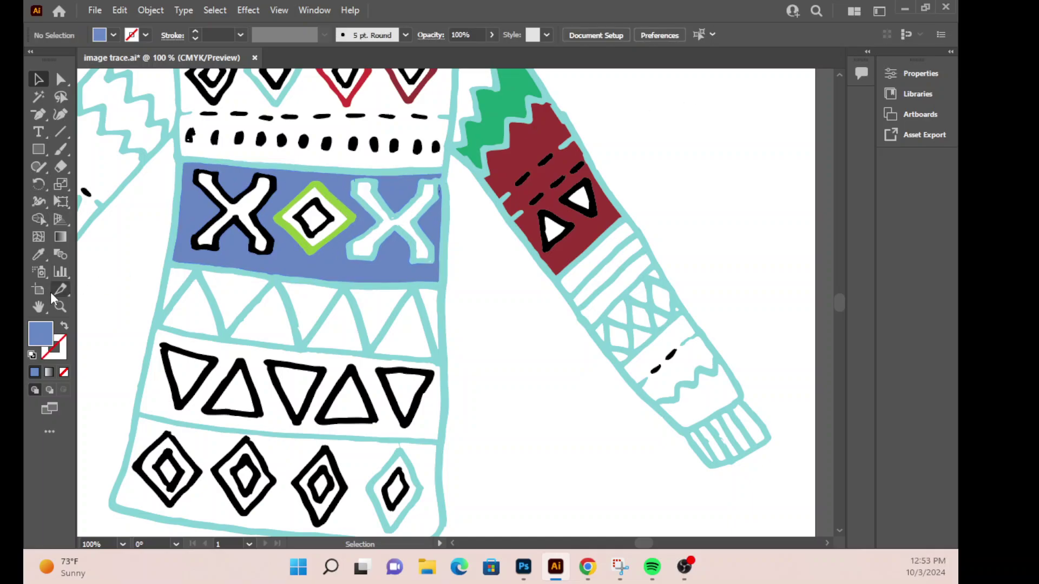
{"action": "double_click", "coordinate": [39, 307]}
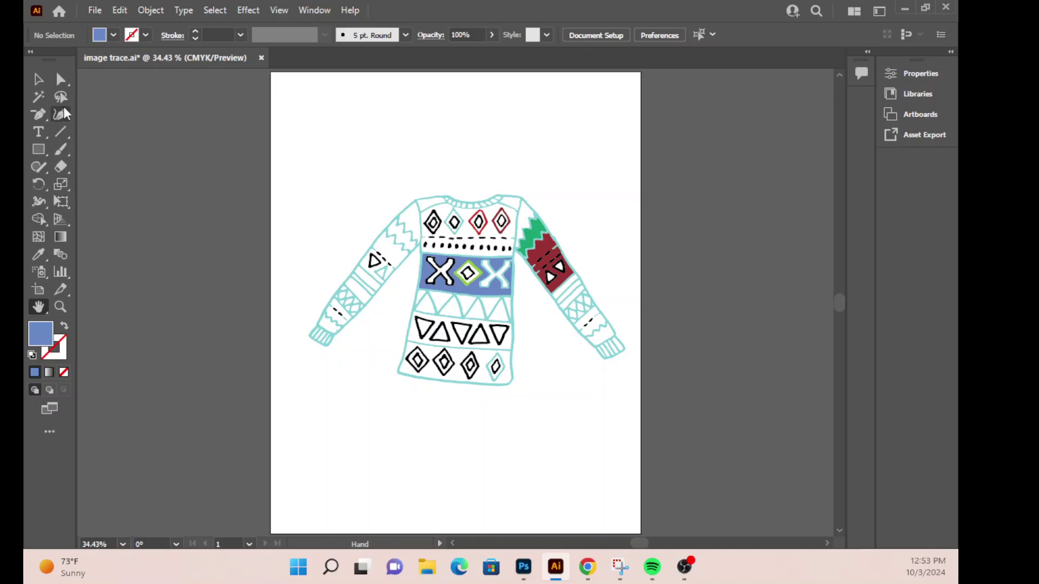
Step: Fill the second triangle in the torso's light-blue triangle row with the yellow-to-red linear gradient swatch
{"action": "left_click", "coordinate": [38, 79]}
{"action": "left_click", "coordinate": [452, 304]}
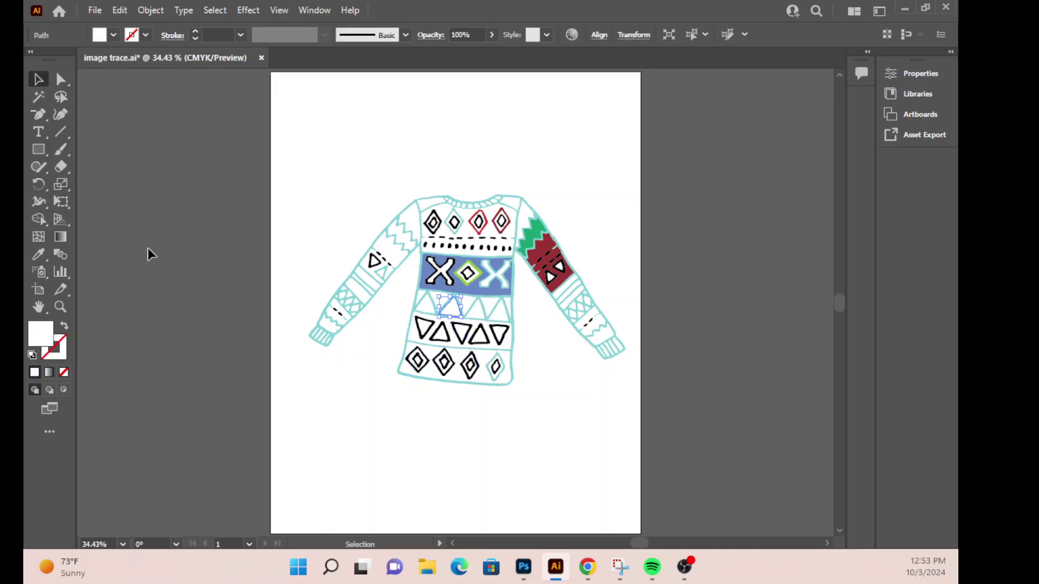
{"action": "left_click", "coordinate": [64, 238]}
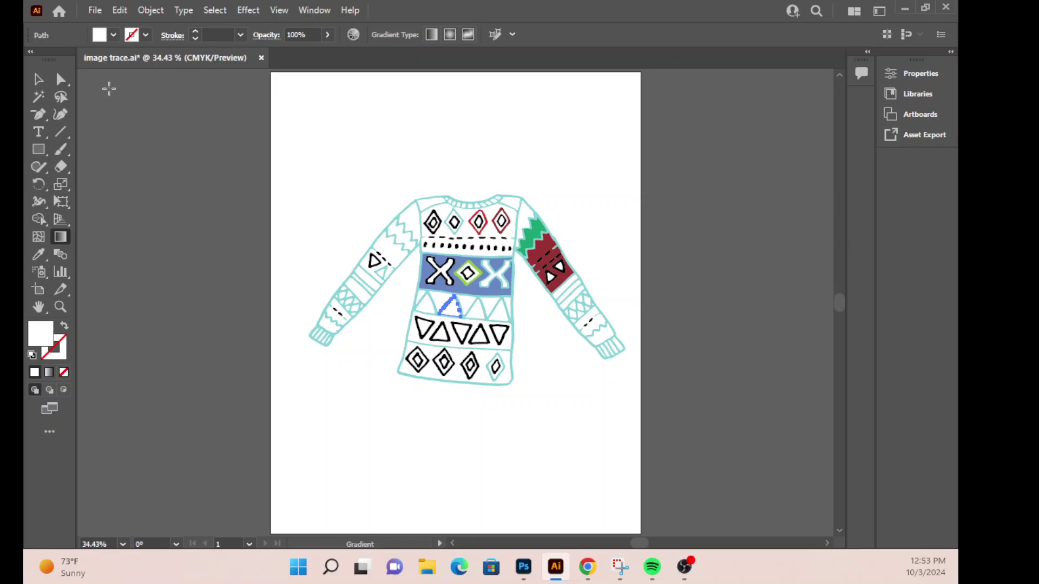
{"action": "left_click", "coordinate": [113, 34]}
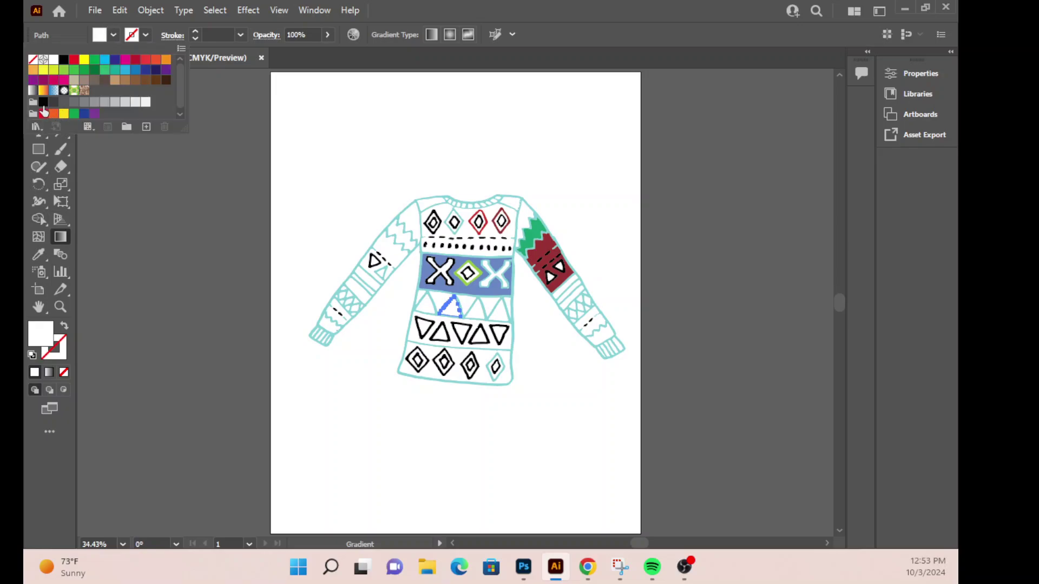
{"action": "left_click", "coordinate": [42, 92]}
{"action": "left_click", "coordinate": [555, 7]}
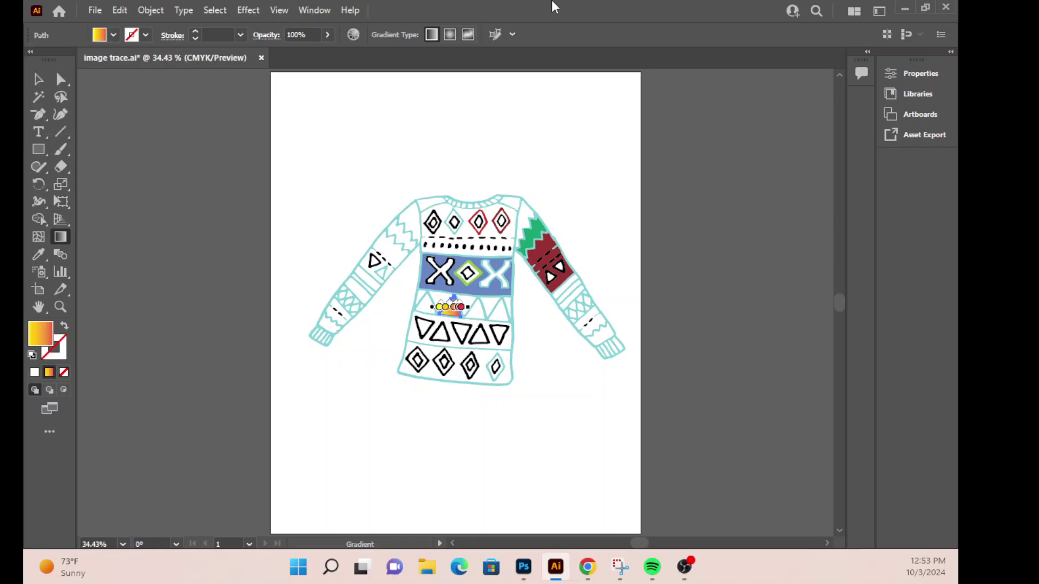
Step: Remove the two colour stops nearest the yellow end from inside the triangle's gradient with the Gradient tool
{"action": "left_click", "coordinate": [60, 307]}
{"action": "left_click", "coordinate": [421, 337]}
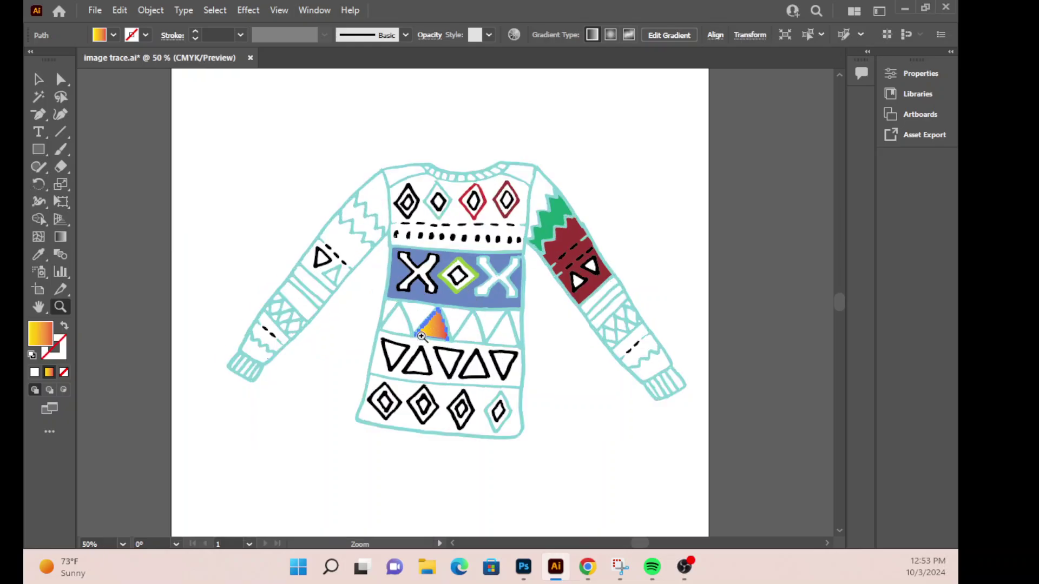
{"action": "left_click", "coordinate": [456, 345]}
{"action": "left_click", "coordinate": [456, 344]}
{"action": "left_click", "coordinate": [499, 273]}
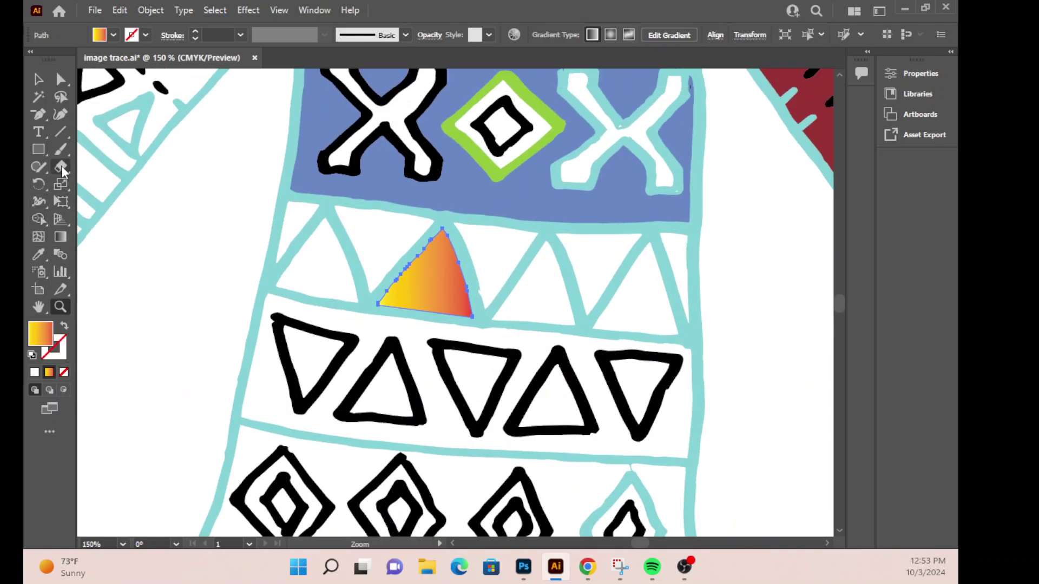
{"action": "left_click", "coordinate": [60, 239]}
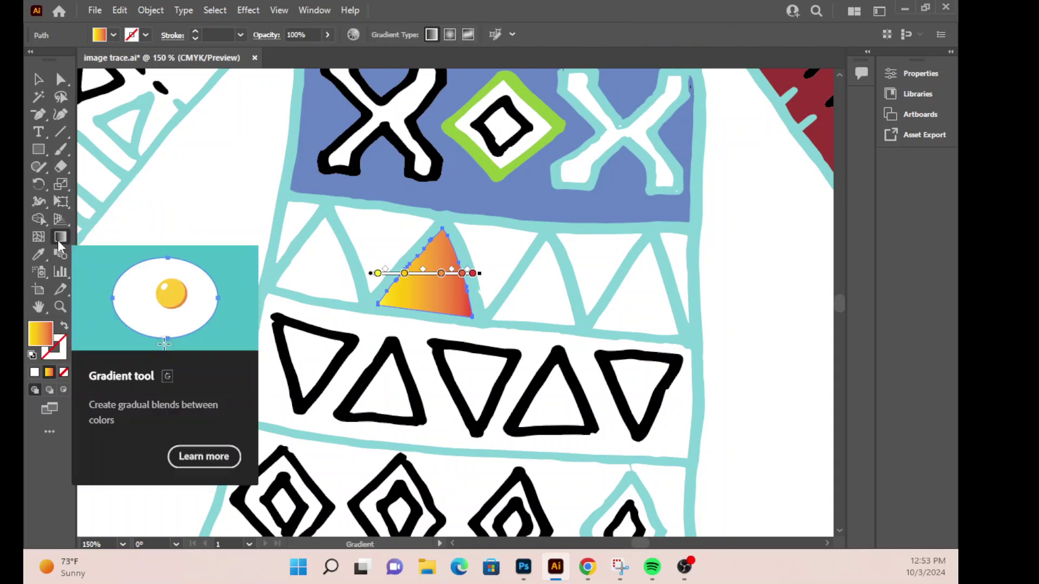
{"action": "mouse_move", "coordinate": [405, 273]}
{"action": "left_mouse_down"}
{"action": "mouse_move", "coordinate": [443, 274]}
{"action": "mouse_move", "coordinate": [433, 306]}
{"action": "left_mouse_up"}
Step: Recolour the gradient stop at 88.764% to green with C 58.04, M 0, Y 69.8, K 0 and close its colour options
{"action": "double_click", "coordinate": [462, 273]}
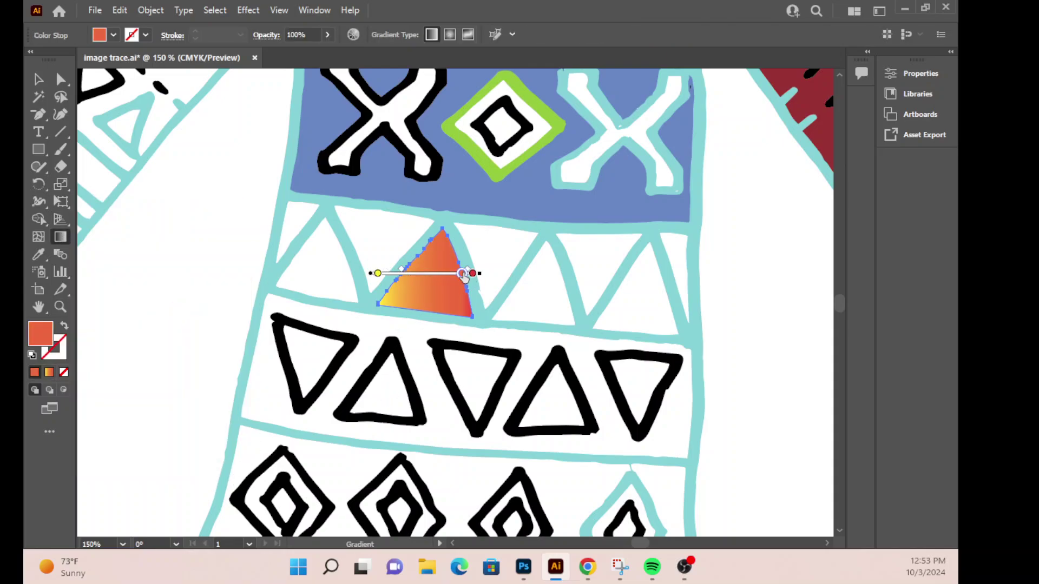
{"action": "left_click_drag", "start_coordinate": [398, 419], "coordinate": [368, 415]}
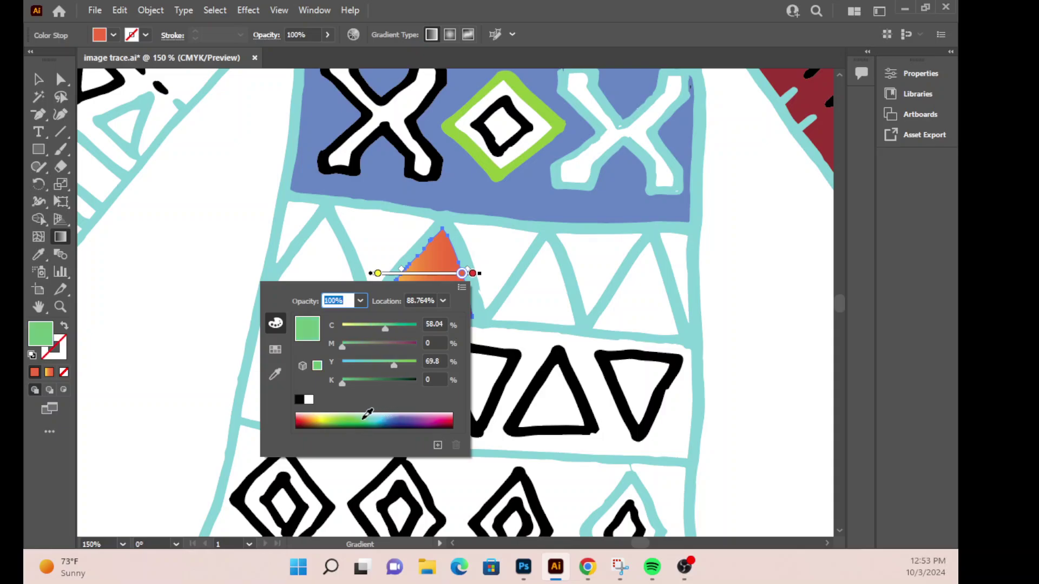
{"action": "left_click", "coordinate": [462, 287]}
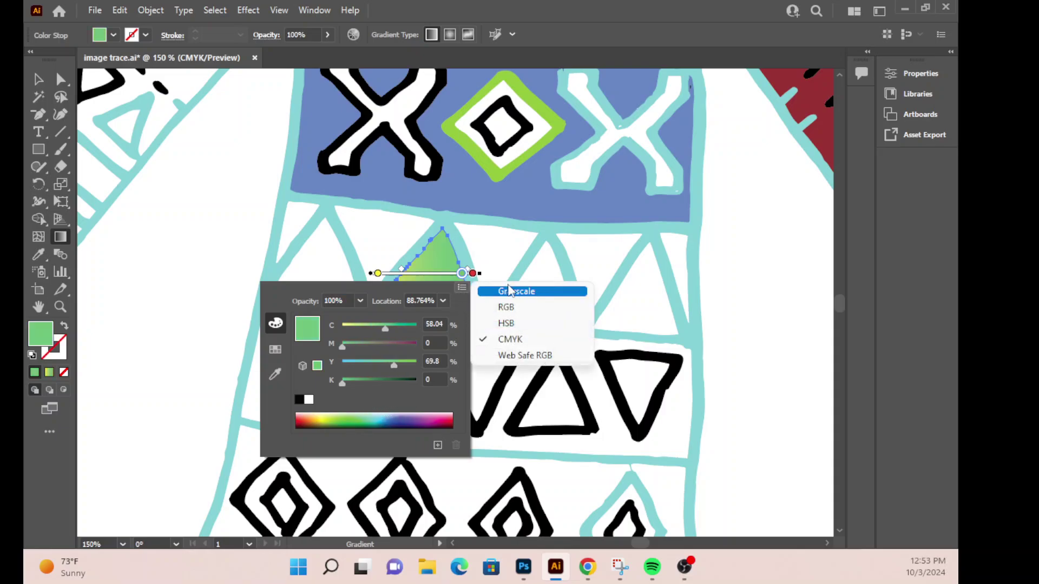
{"action": "left_click", "coordinate": [549, 288]}
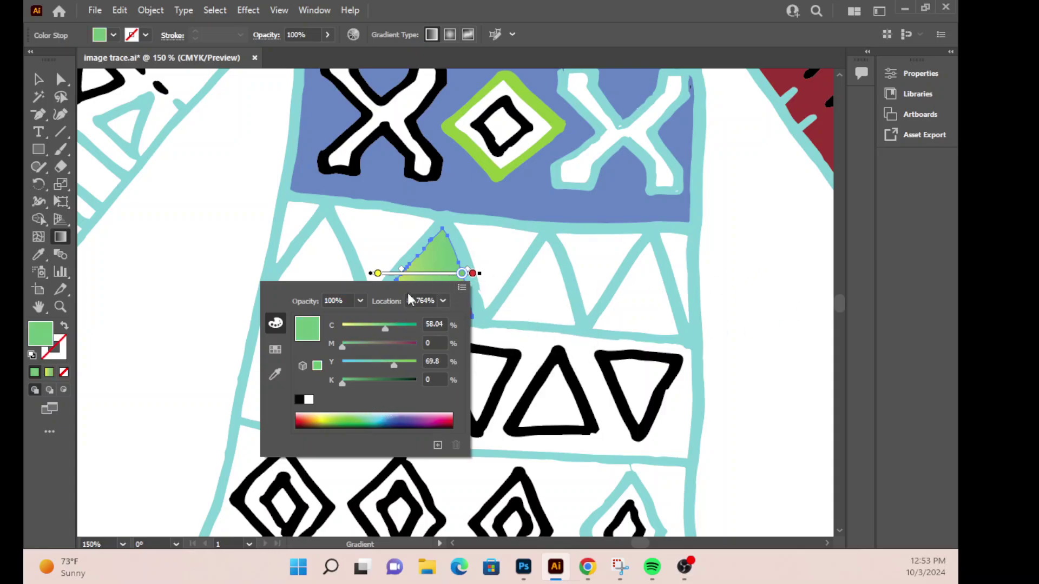
{"action": "left_click", "coordinate": [484, 295]}
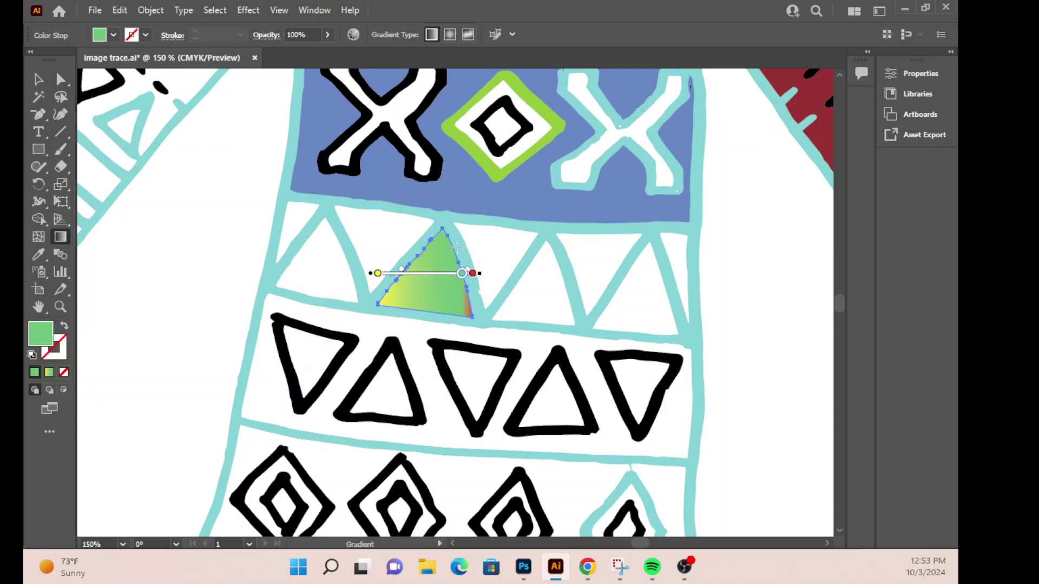
Step: Move the green stop to about the middle of the triangle's gradient and deselect the triangle
{"action": "left_click_drag", "start_coordinate": [456, 281], "coordinate": [425, 286]}
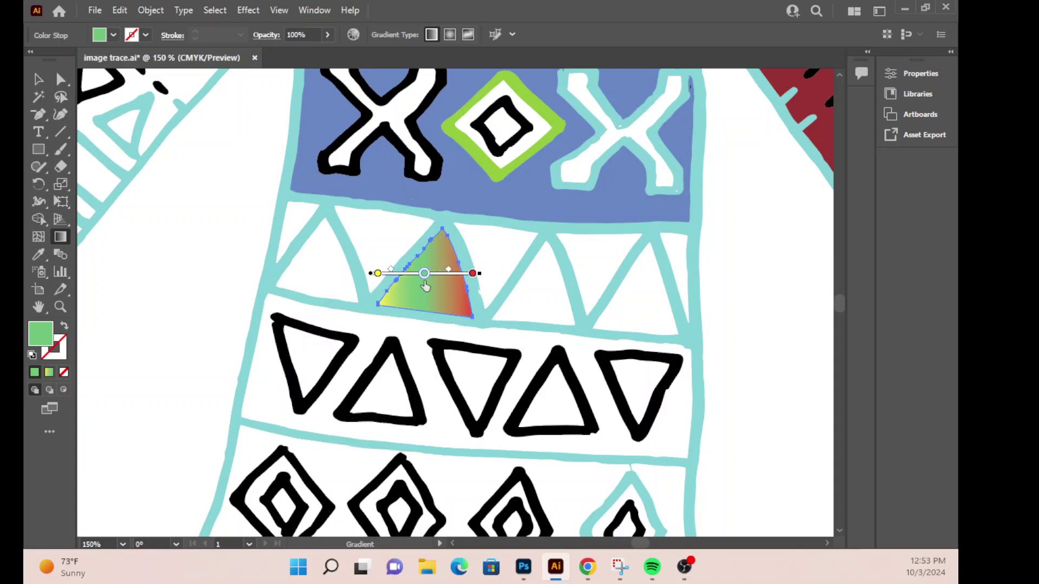
{"action": "left_click", "coordinate": [33, 86]}
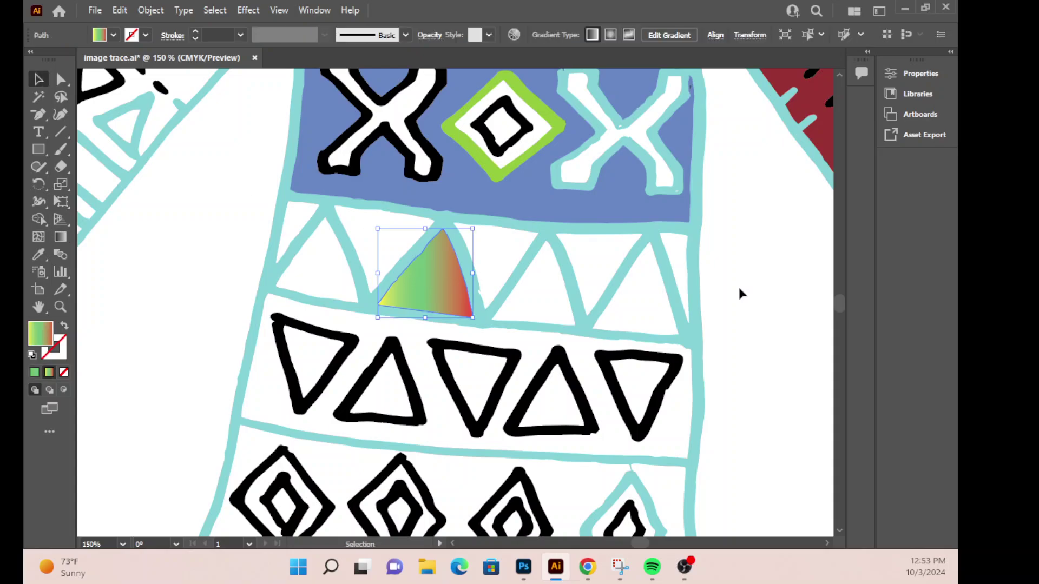
{"action": "left_click", "coordinate": [739, 292]}
Step: Apply the Crystallize effect with a cell size of 10 to the blue torso band behind the X shapes and diamond
{"action": "scroll", "coordinate": [723, 324], "scroll_direction": "up", "scroll_amount": 2}
{"action": "scroll", "coordinate": [722, 325], "scroll_direction": "up", "scroll_amount": 4}
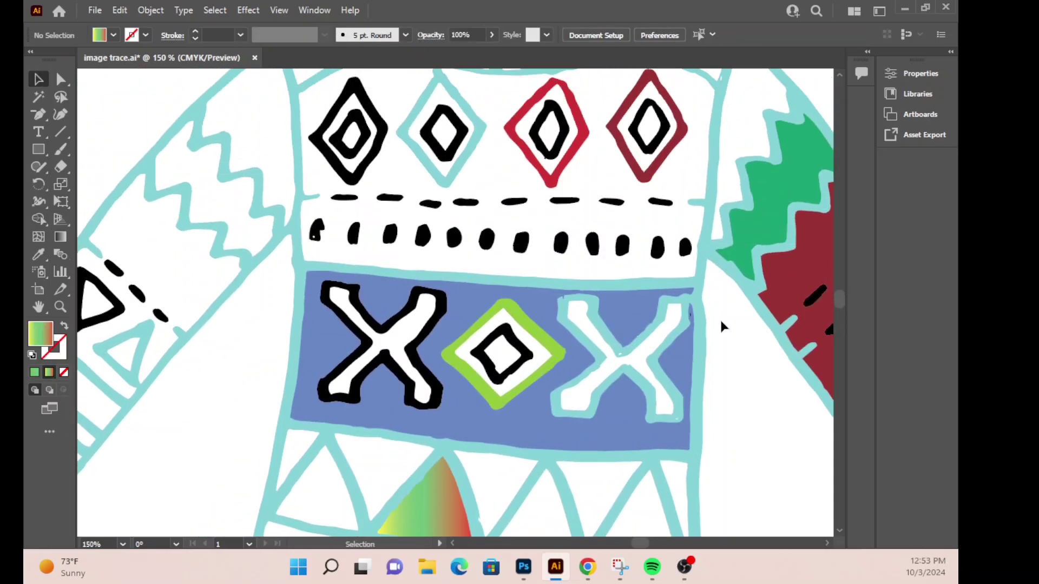
{"action": "left_click", "coordinate": [534, 314]}
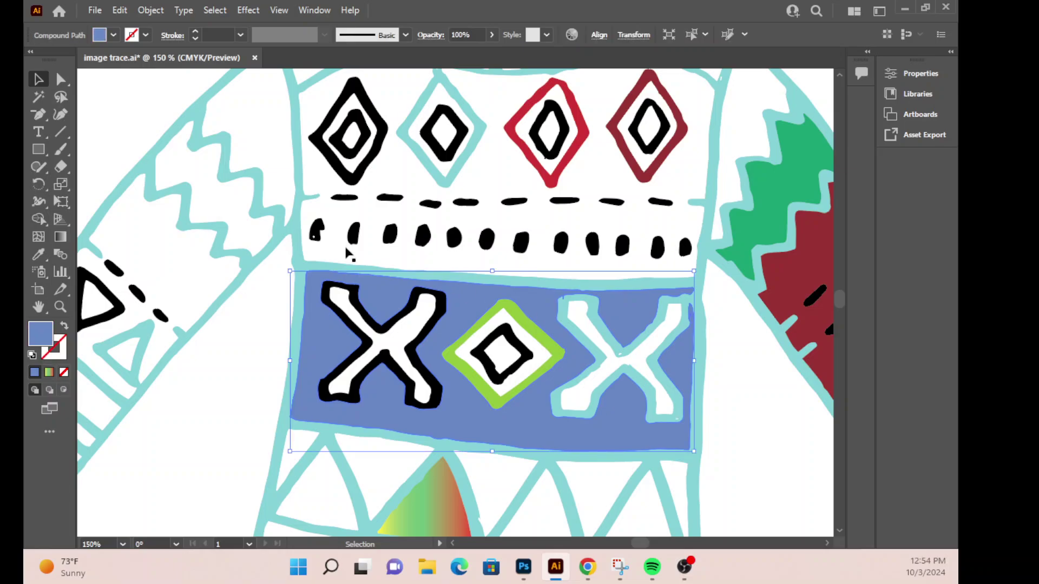
{"action": "left_click", "coordinate": [248, 11]}
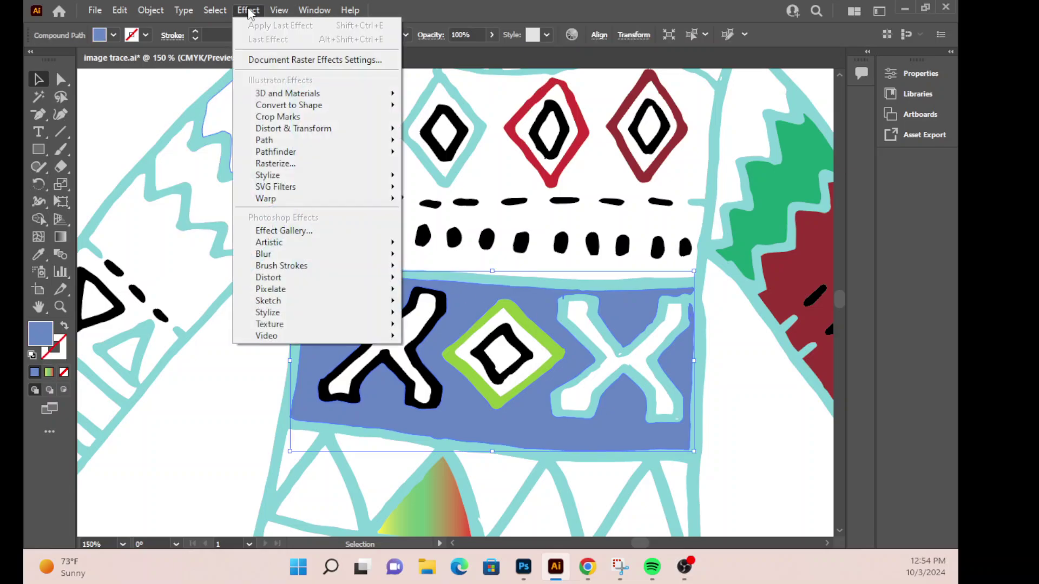
{"action": "mouse_move", "coordinate": [292, 307]}
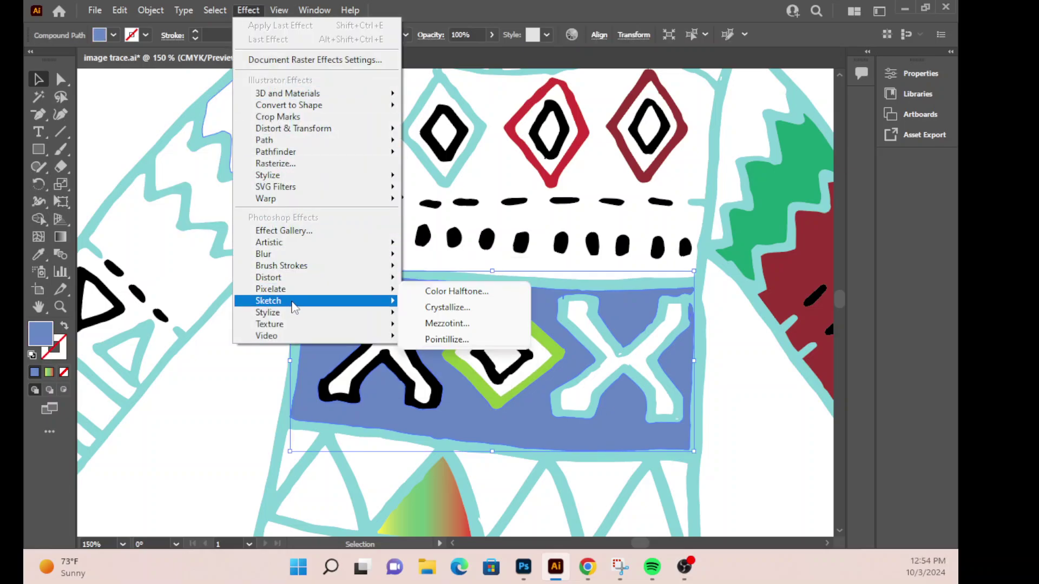
{"action": "left_click", "coordinate": [460, 307]}
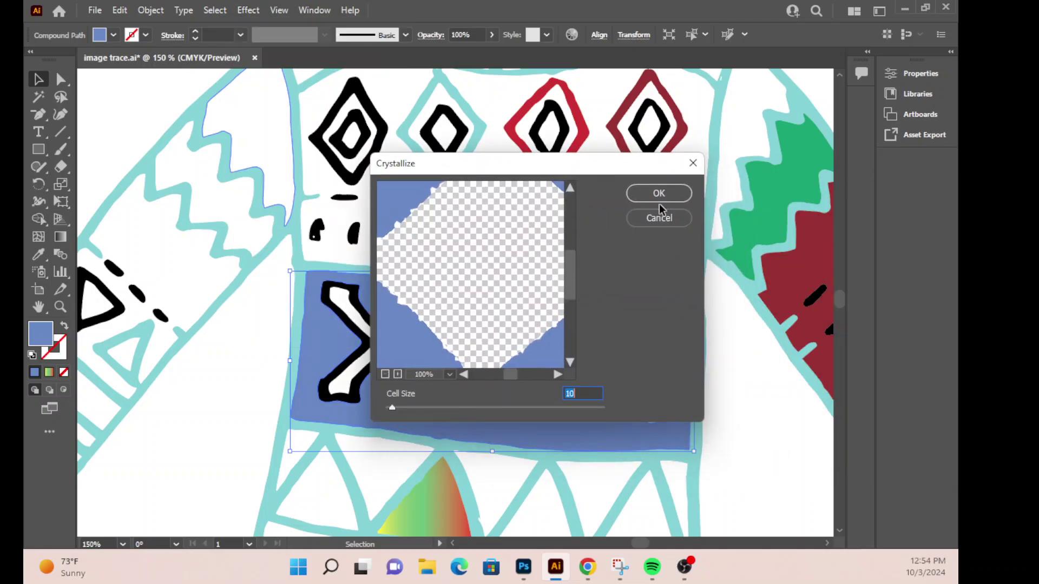
{"action": "left_click", "coordinate": [665, 194]}
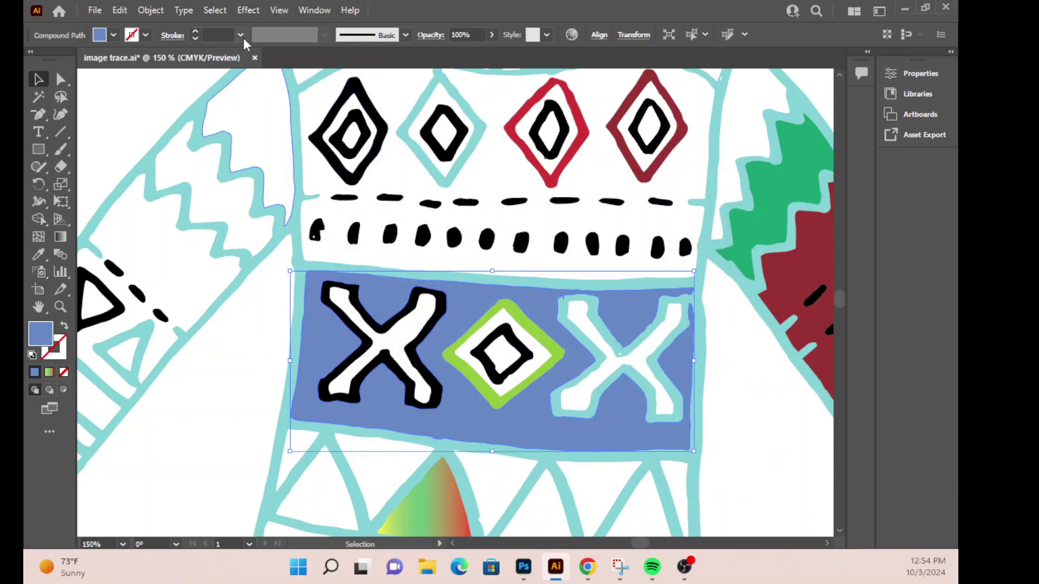
Step: Add the Stained Glass texture effect to the blue torso band and deselect it
{"action": "left_click", "coordinate": [248, 11]}
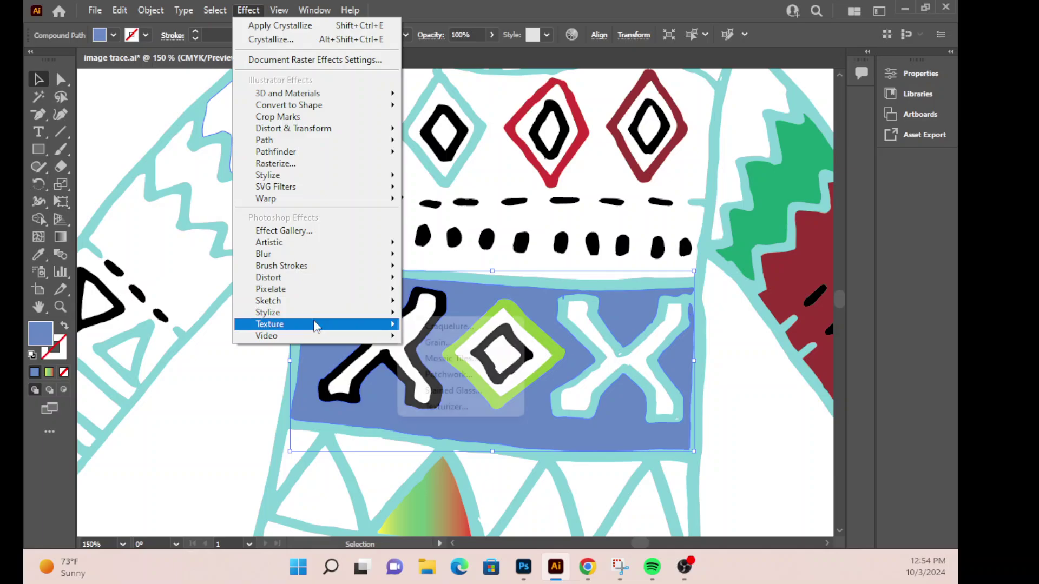
{"action": "mouse_move", "coordinate": [316, 324]}
{"action": "left_click", "coordinate": [459, 343]}
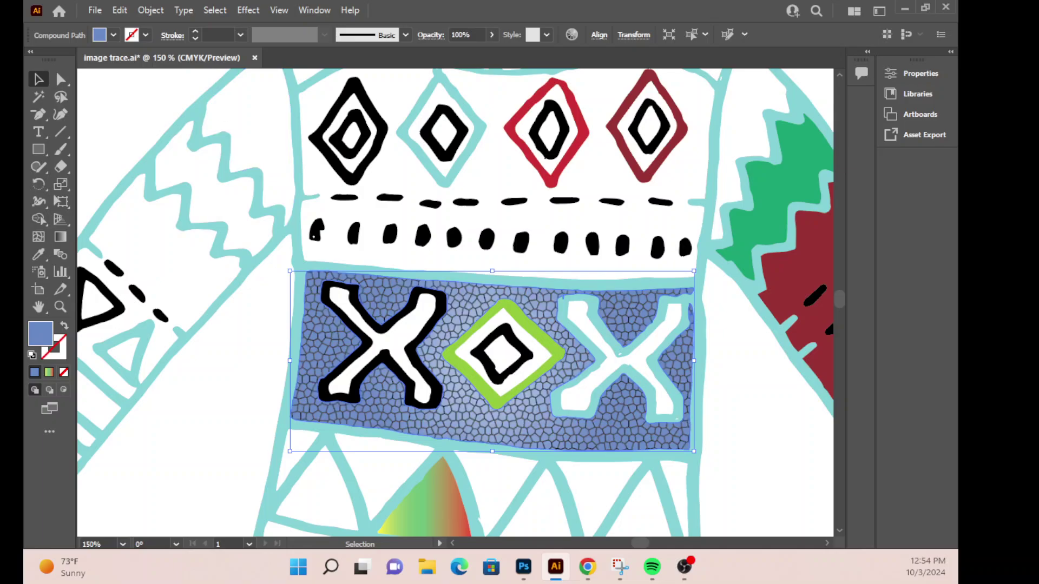
{"action": "left_click", "coordinate": [238, 342]}
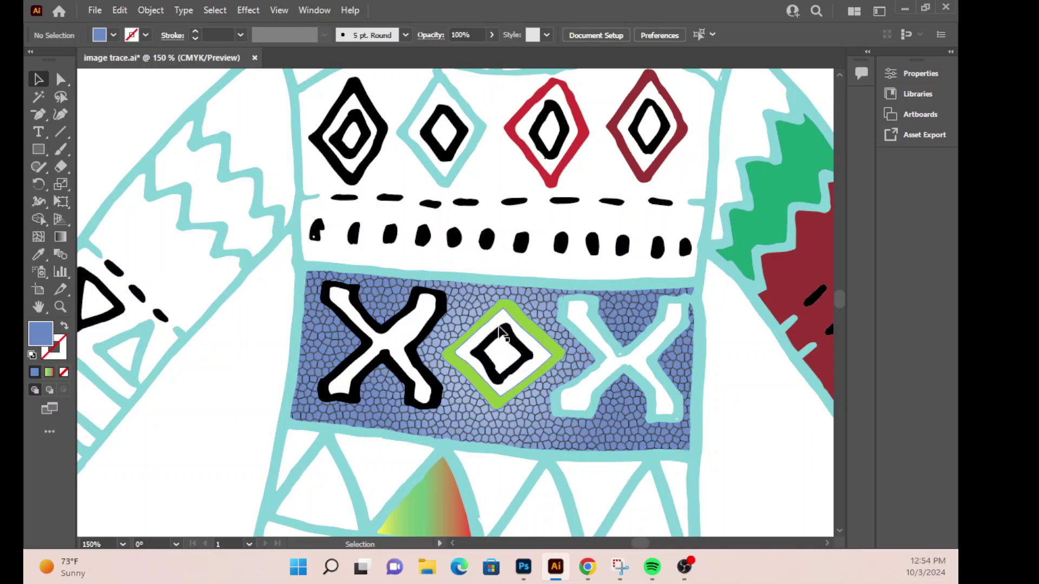
{"action": "left_click", "coordinate": [530, 431]}
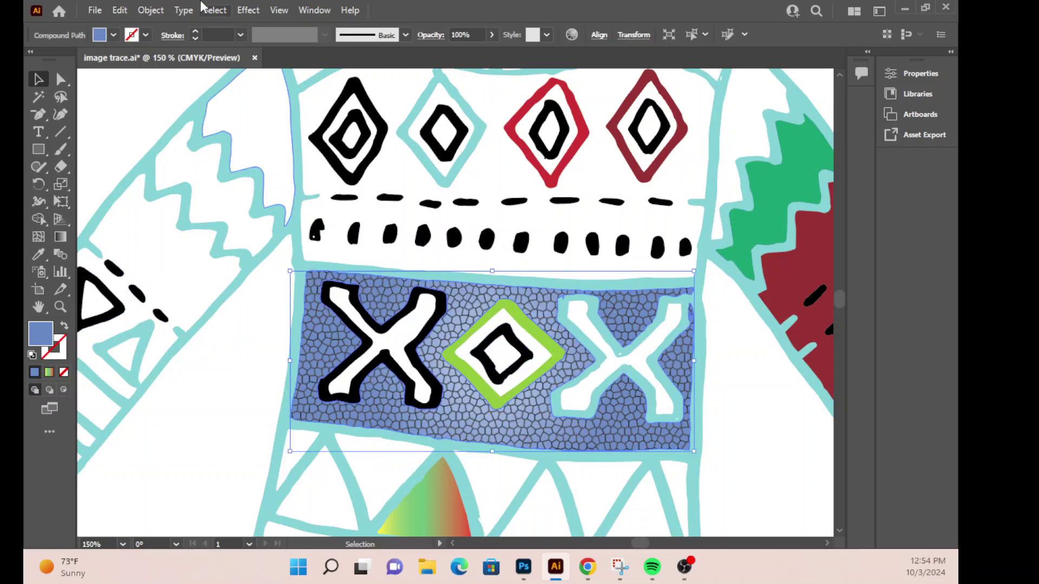
{"action": "left_click", "coordinate": [248, 10]}
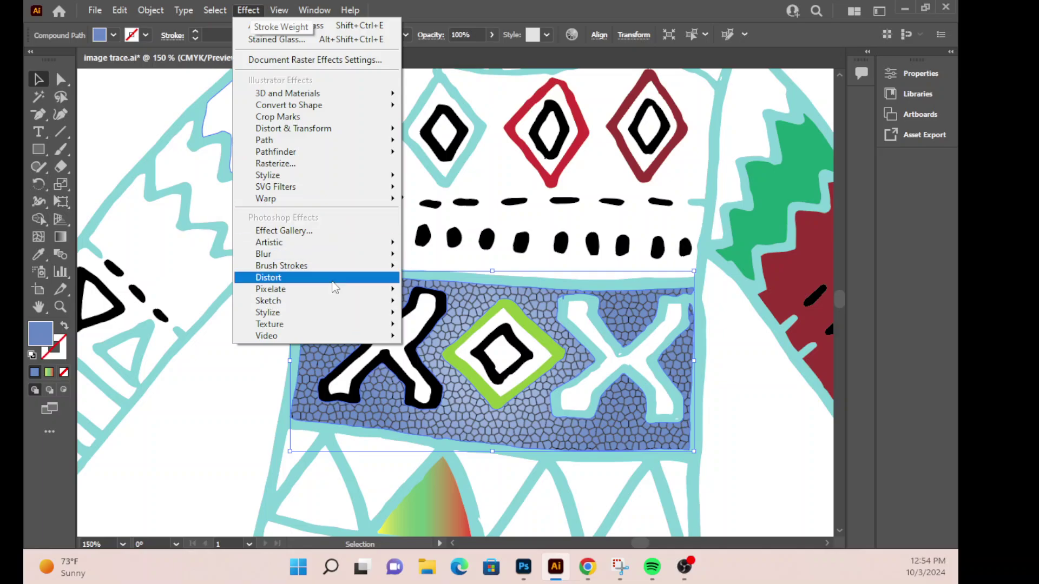
{"action": "mouse_move", "coordinate": [348, 325]}
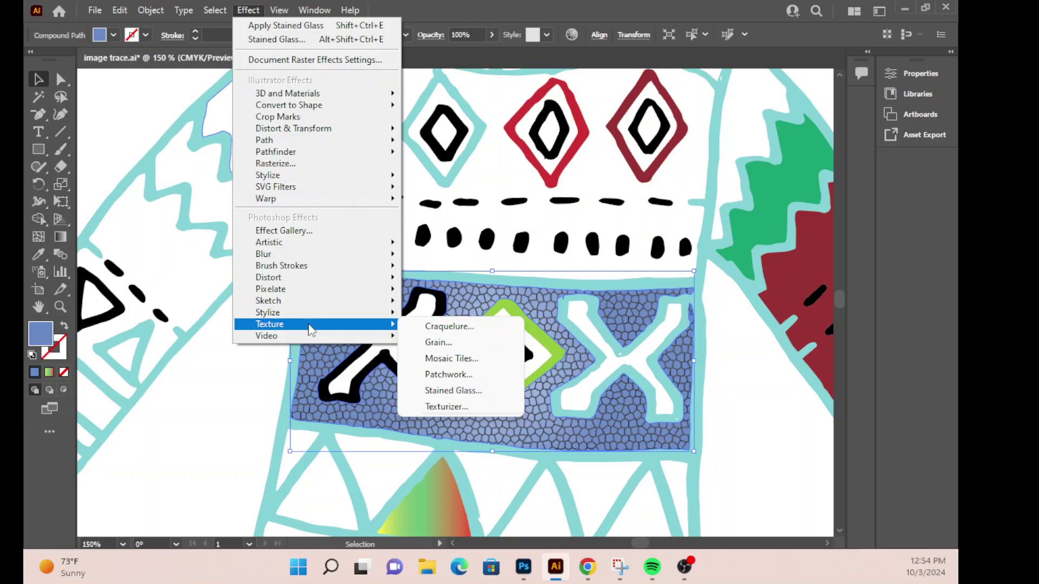
{"action": "left_click", "coordinate": [752, 359]}
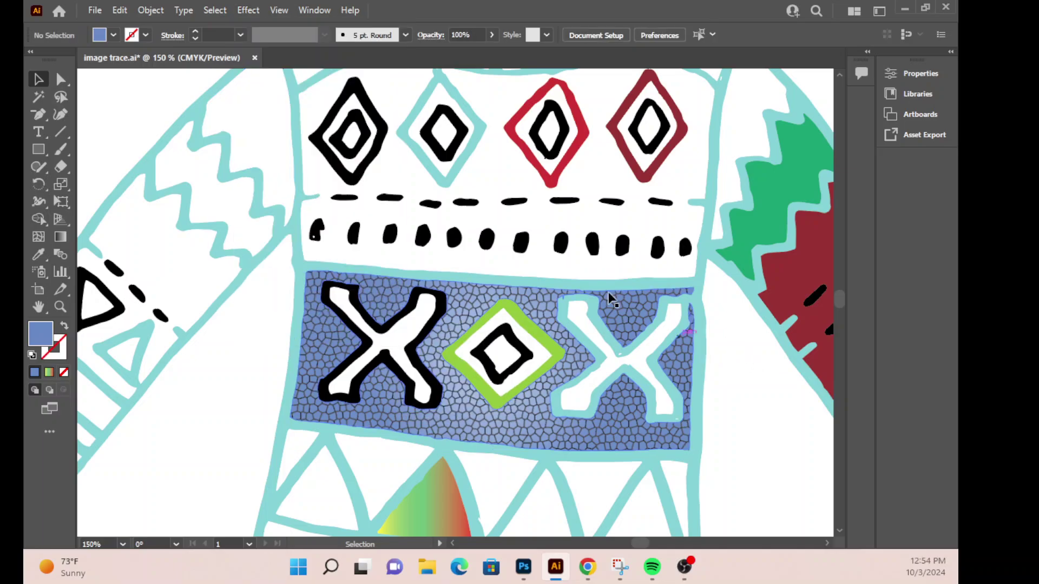
Step: Fill the section at the top of the left sleeve above the zigzags with red CC3333, switching its colour mode to RGB
{"action": "scroll", "coordinate": [543, 234], "scroll_direction": "up", "scroll_amount": 4}
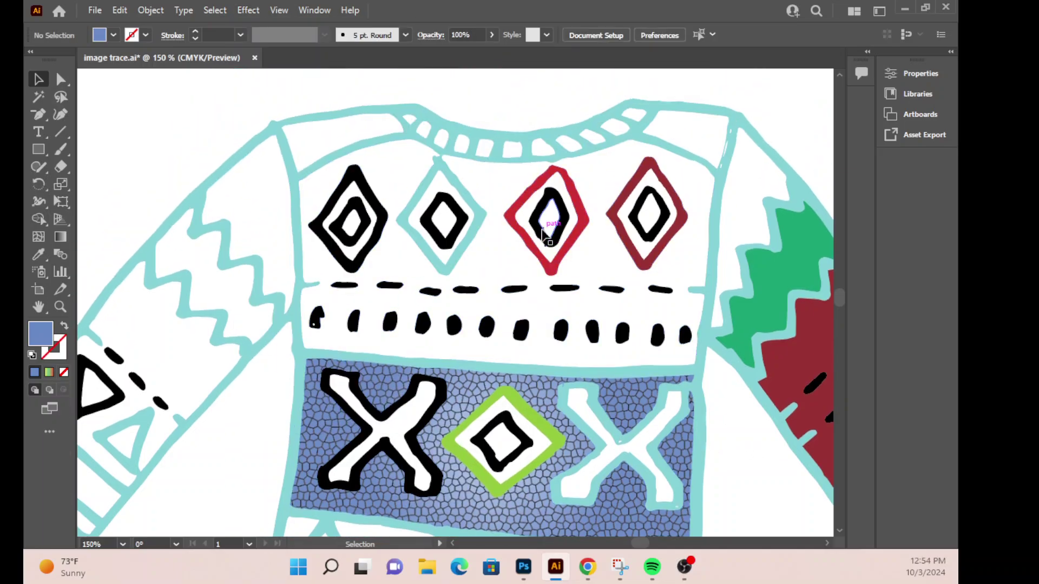
{"action": "left_click", "coordinate": [260, 195]}
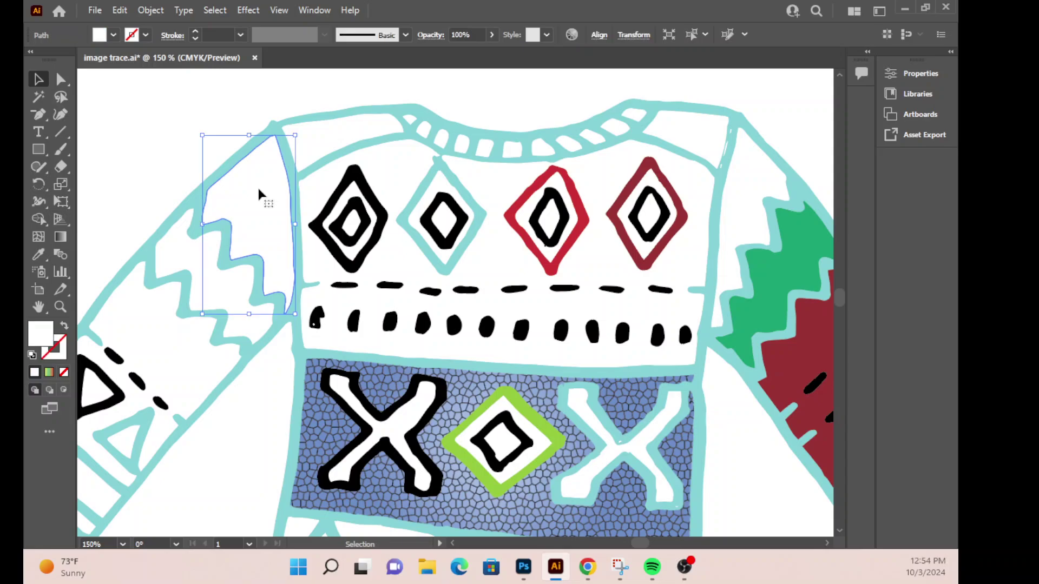
{"action": "double_click", "coordinate": [42, 344]}
{"action": "left_click", "coordinate": [446, 213]}
{"action": "left_click", "coordinate": [631, 191]}
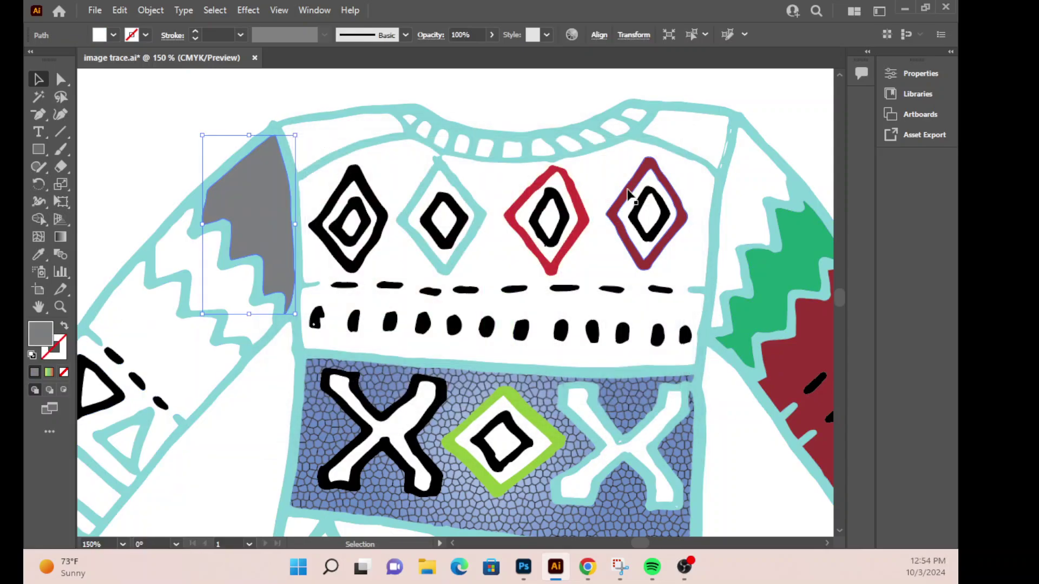
{"action": "left_click", "coordinate": [314, 10]}
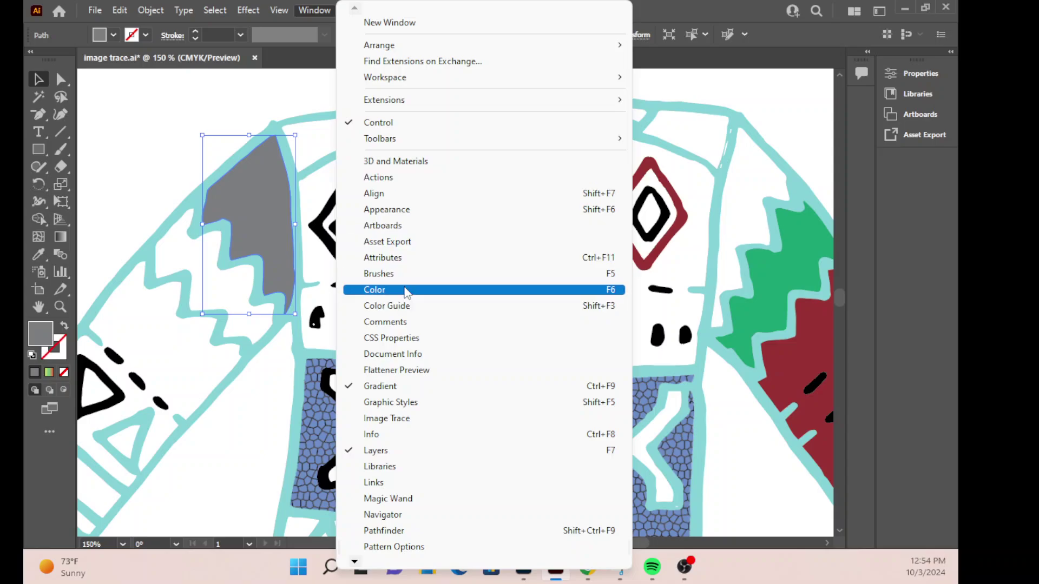
{"action": "left_click", "coordinate": [510, 295]}
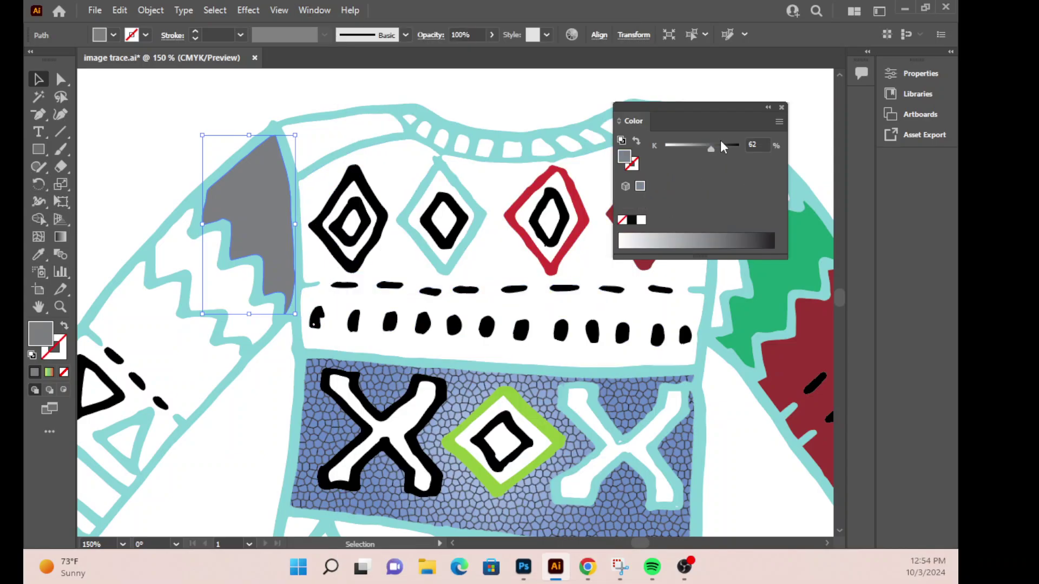
{"action": "left_click", "coordinate": [780, 121]}
{"action": "left_click", "coordinate": [814, 165]}
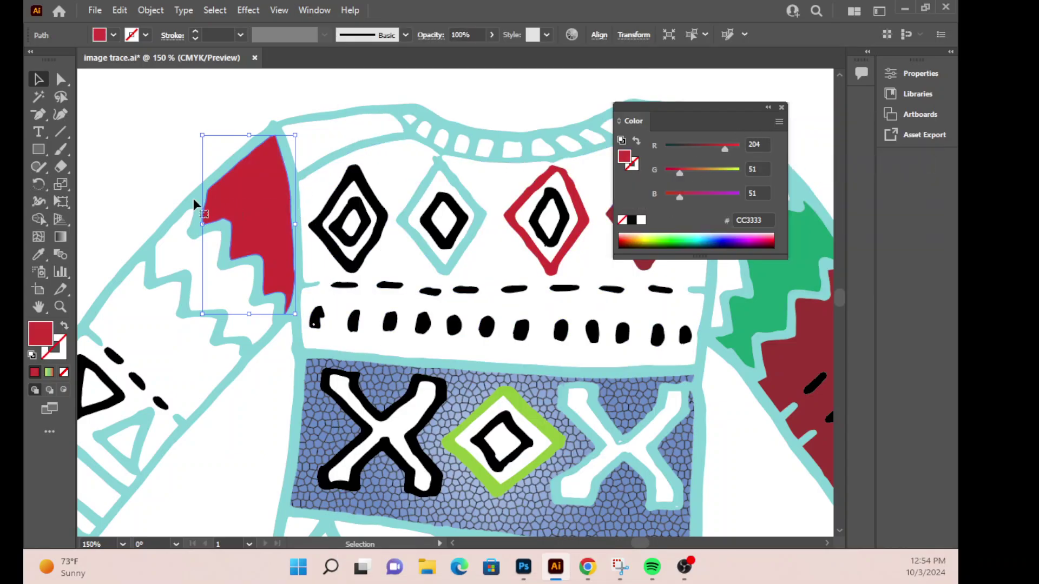
Step: Switch to drawing inside the red sleeve section and set up the Paintbrush with green 66CC33 and the Charcoal - Feather brush
{"action": "left_click", "coordinate": [62, 389]}
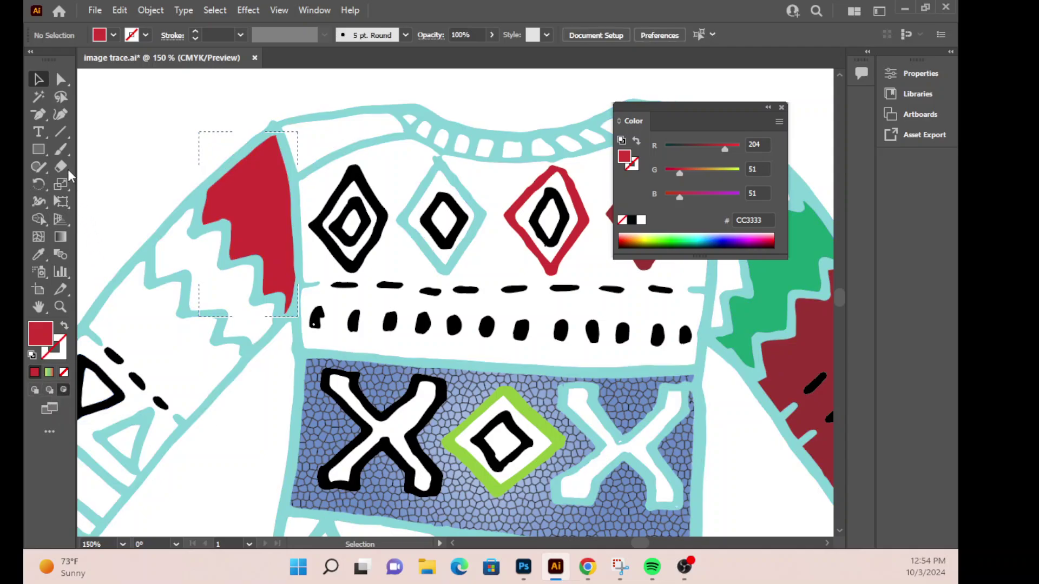
{"action": "left_click", "coordinate": [61, 150]}
{"action": "double_click", "coordinate": [44, 339]}
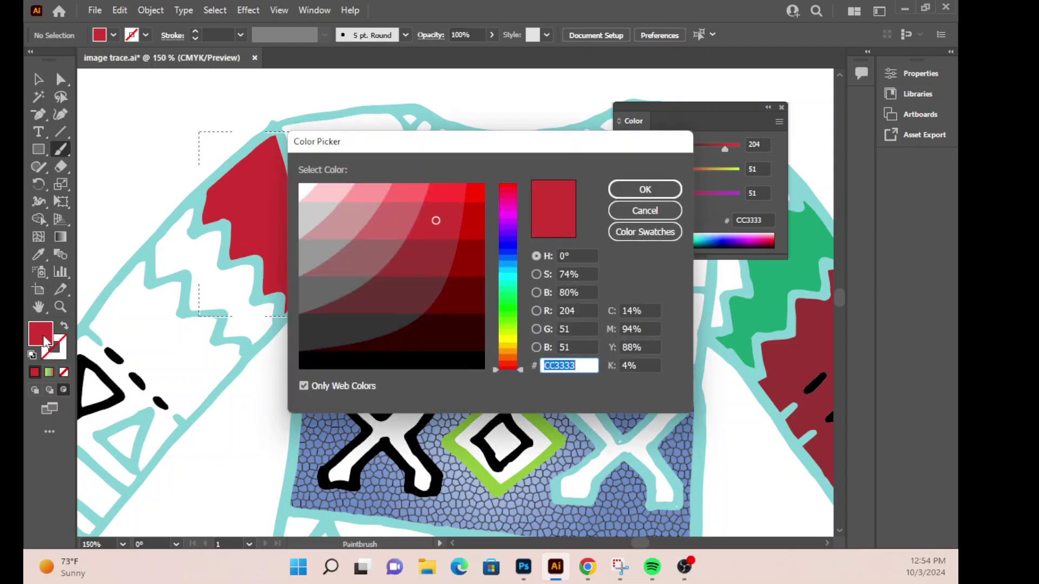
{"action": "left_click", "coordinate": [508, 317]}
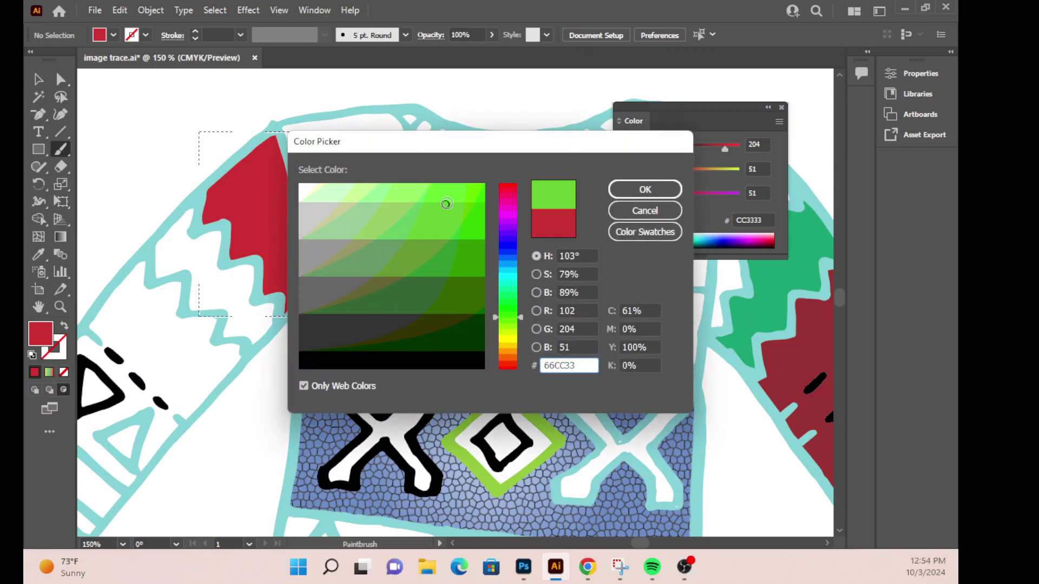
{"action": "left_click", "coordinate": [669, 189]}
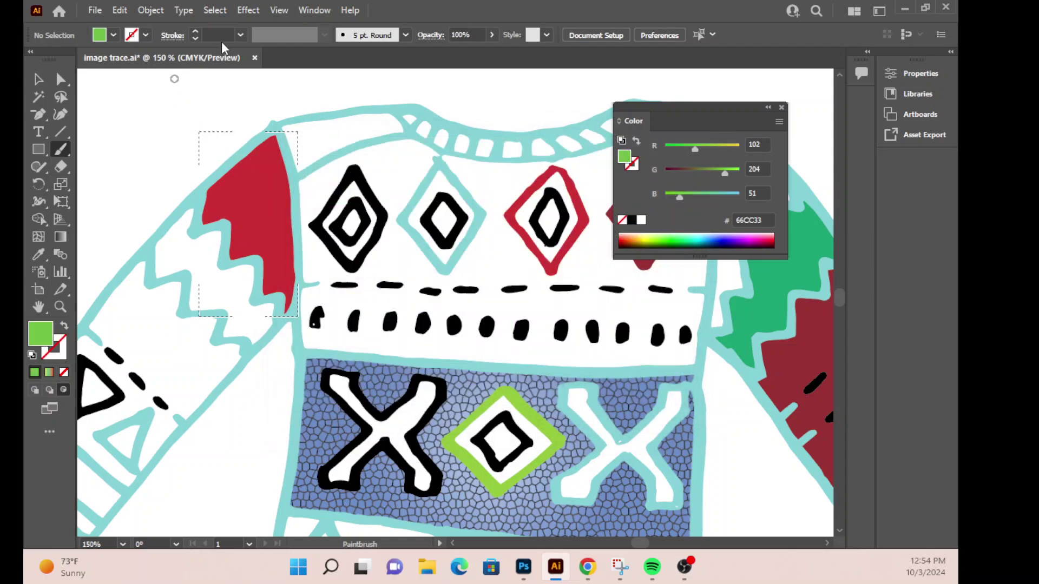
{"action": "left_click", "coordinate": [406, 34]}
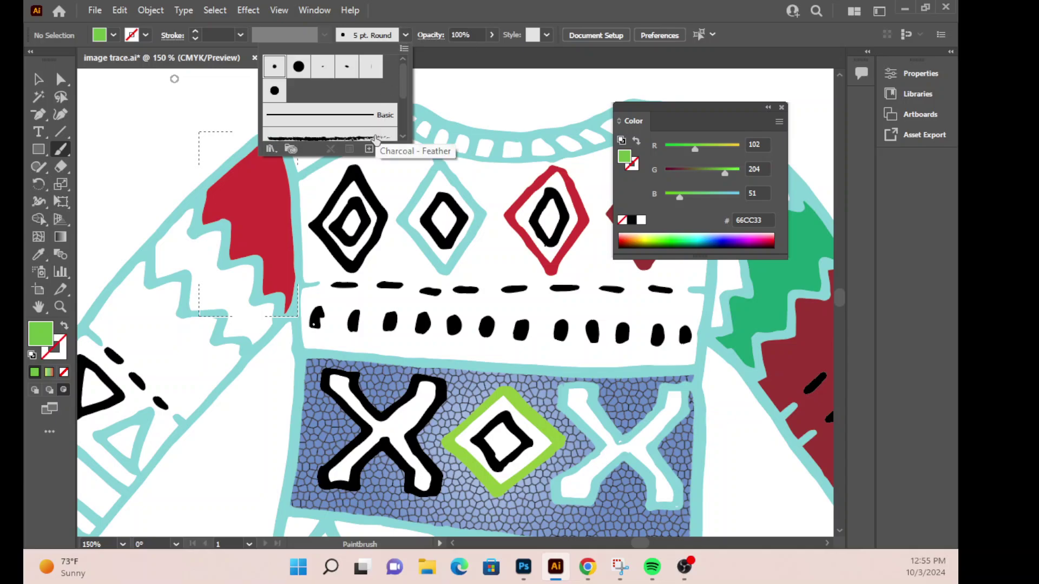
{"action": "left_click", "coordinate": [376, 138]}
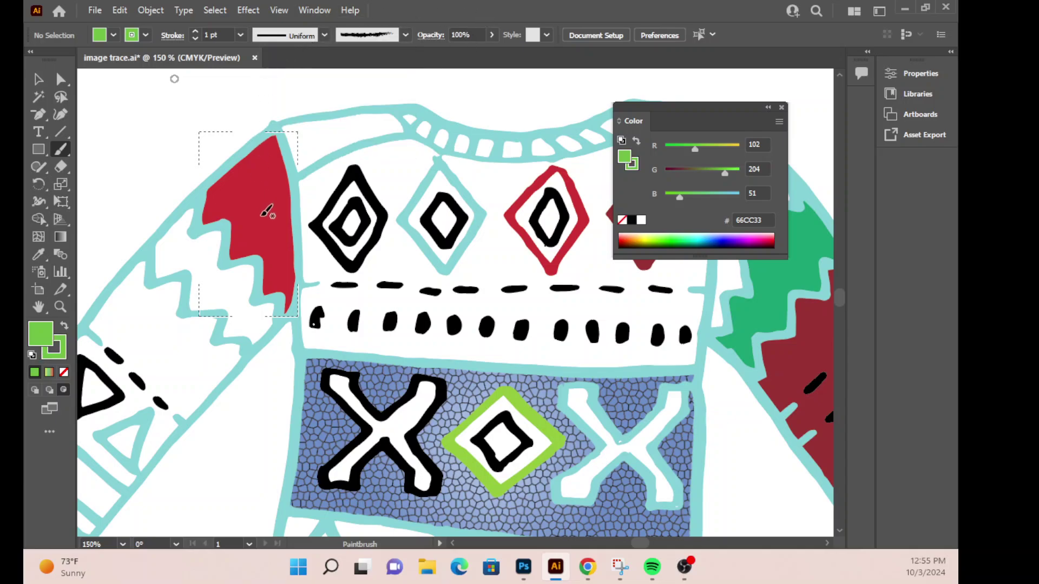
Step: Paint crisscrossing green charcoal strokes across the red section at the top of the left sleeve and return to normal drawing mode
{"action": "left_click_drag", "start_coordinate": [302, 139], "coordinate": [161, 197]}
{"action": "left_click_drag", "start_coordinate": [301, 291], "coordinate": [301, 292]}
{"action": "left_click_drag", "start_coordinate": [248, 112], "coordinate": [250, 112]}
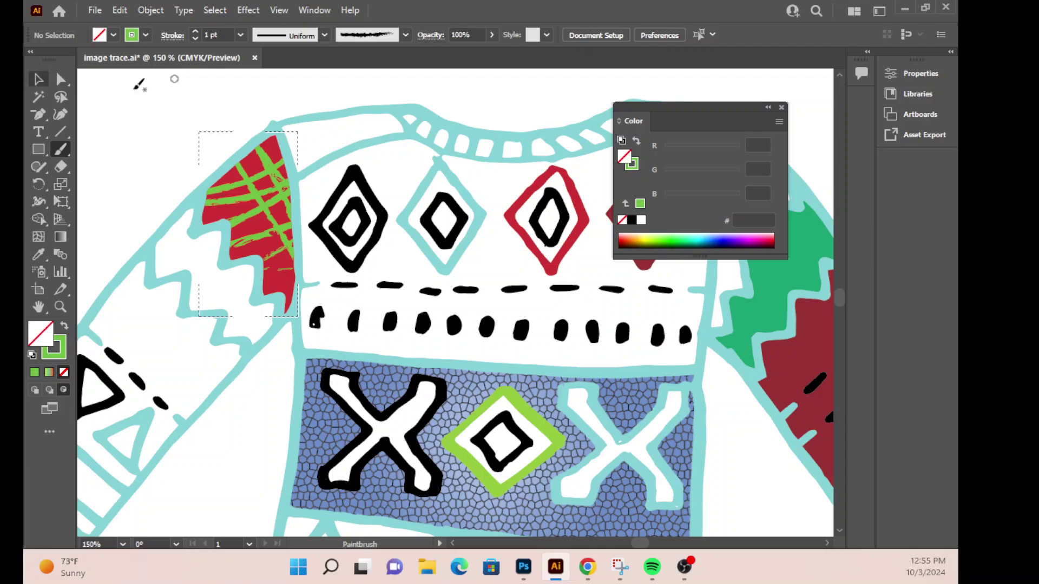
{"action": "left_click", "coordinate": [40, 79]}
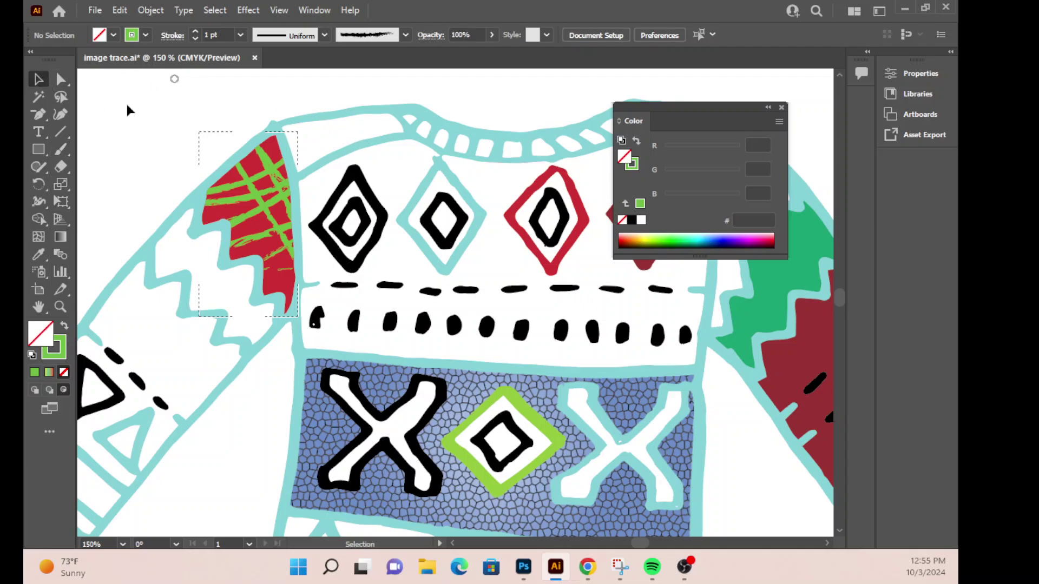
{"action": "key", "text": "shift+d"}
Step: Close the floating colour controls and save the sweater document under its existing name
{"action": "left_click", "coordinate": [782, 108]}
{"action": "left_click", "coordinate": [40, 311]}
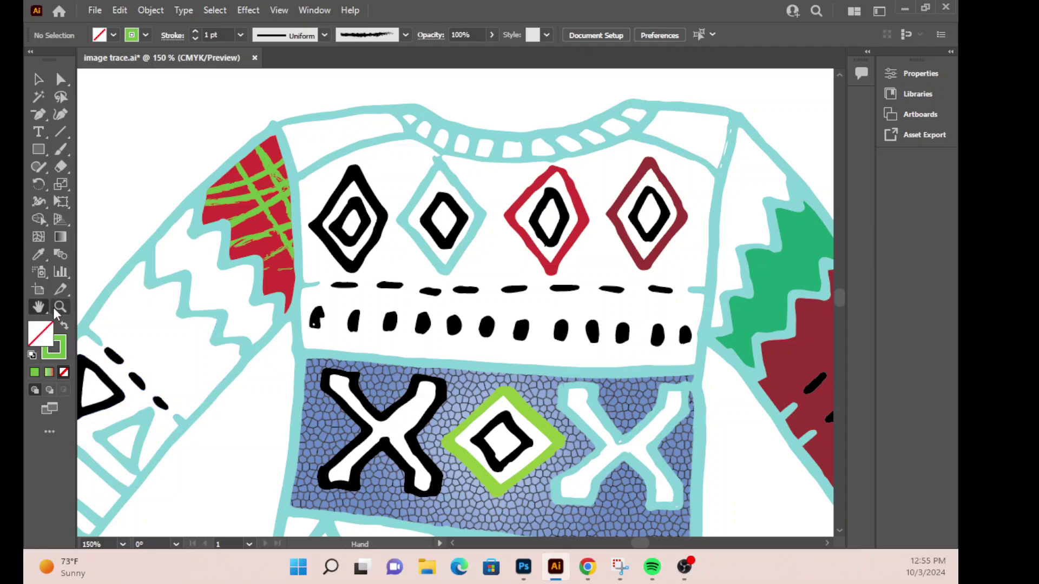
{"action": "left_click", "coordinate": [60, 307]}
{"action": "left_click", "coordinate": [661, 367], "text": "alt"}
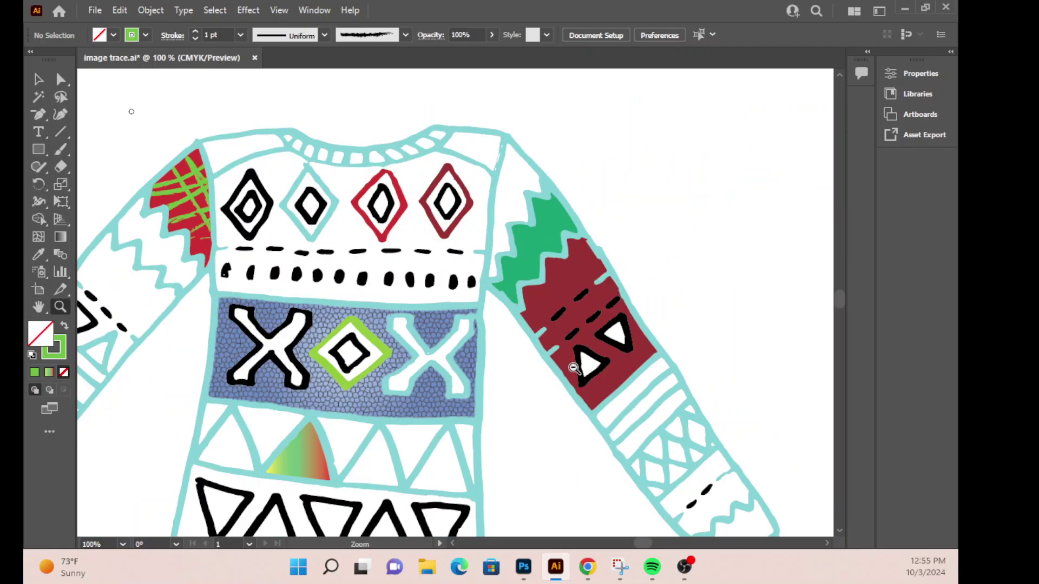
{"action": "left_click", "coordinate": [573, 368], "text": "alt"}
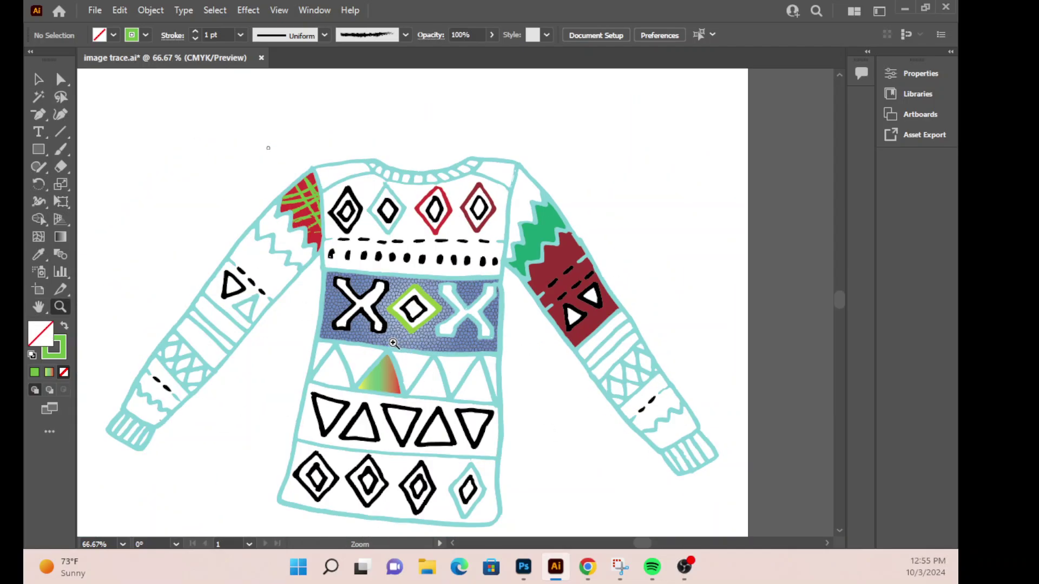
{"action": "left_click", "coordinate": [94, 11]}
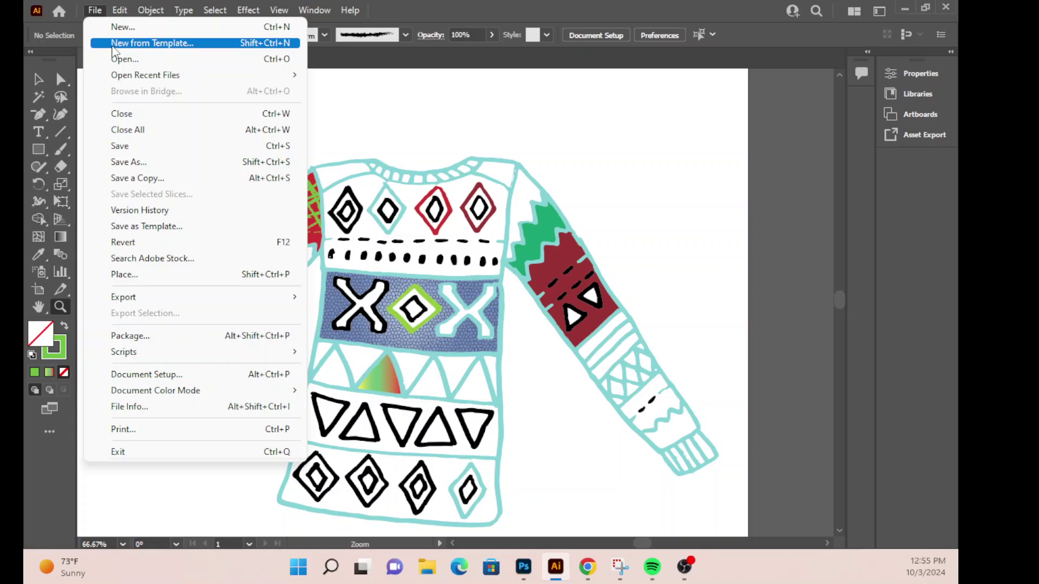
{"action": "left_click", "coordinate": [124, 144]}
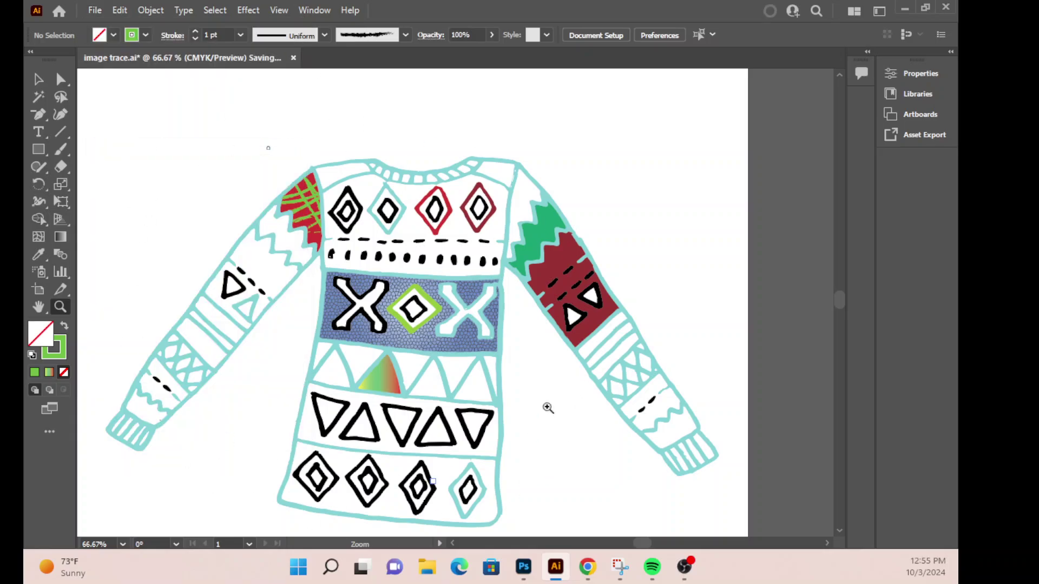